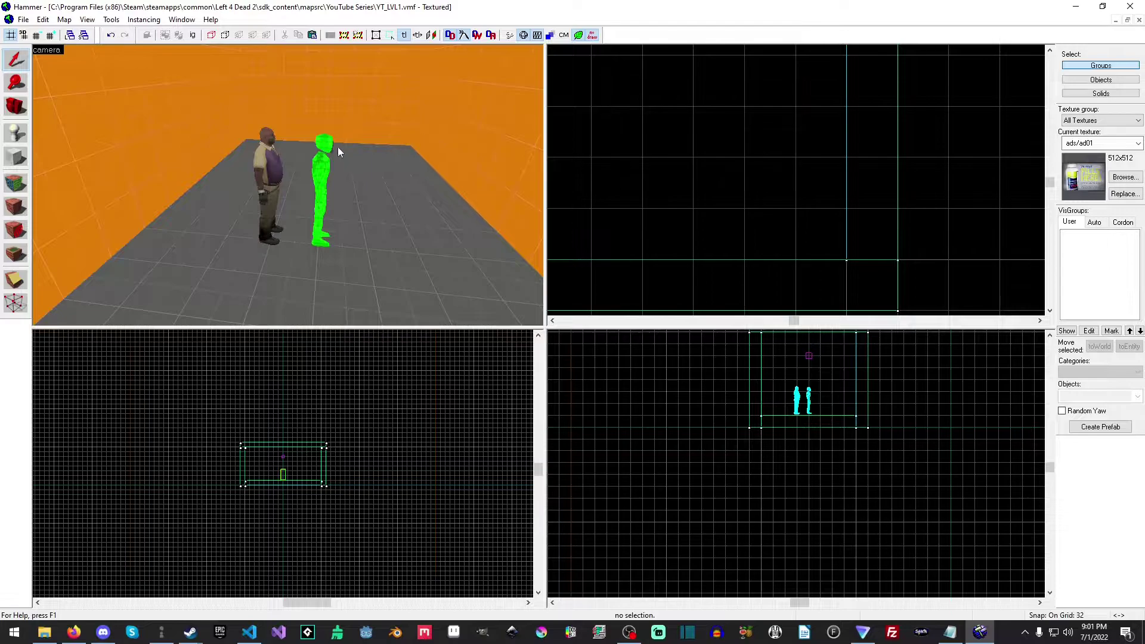
# Activate the Entity tool with prop_static as the object to place, leaving Random Yaw off.
pyautogui.press('z')
pyautogui.press('w')
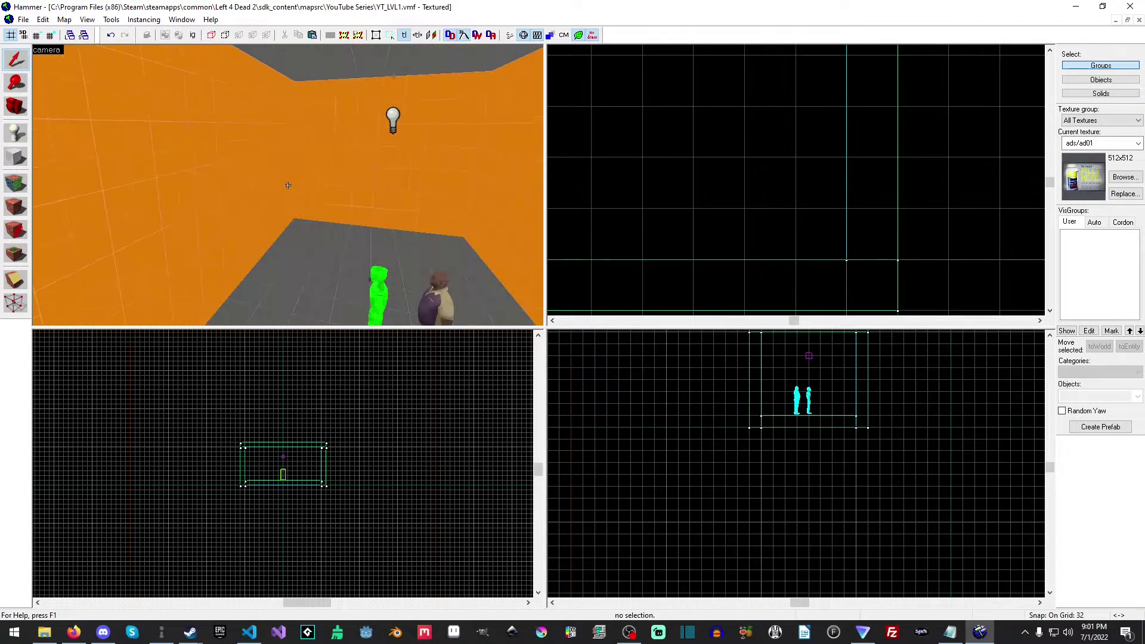
pyautogui.press('s')
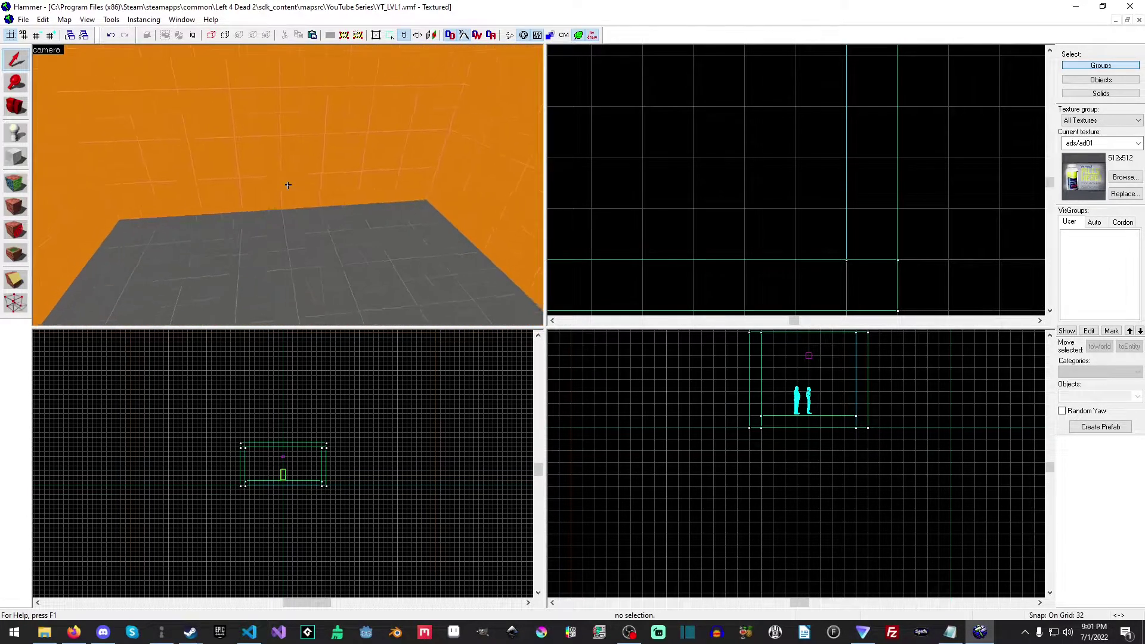
pyautogui.press('z')
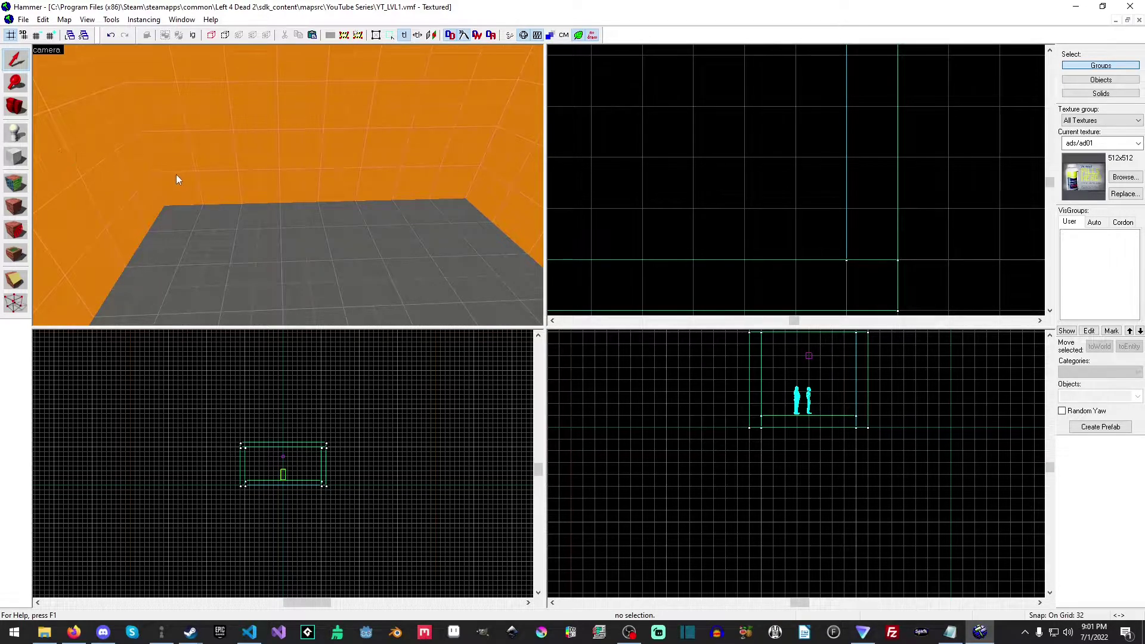
pyautogui.hotkey('shift', 'e')
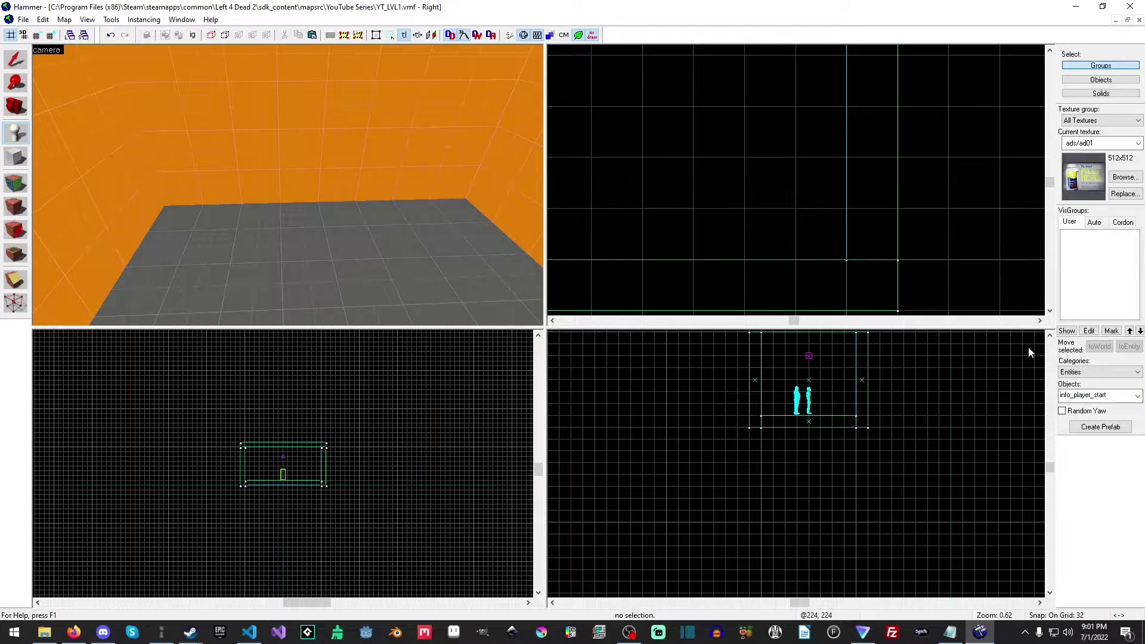
pyautogui.click(1087, 411)
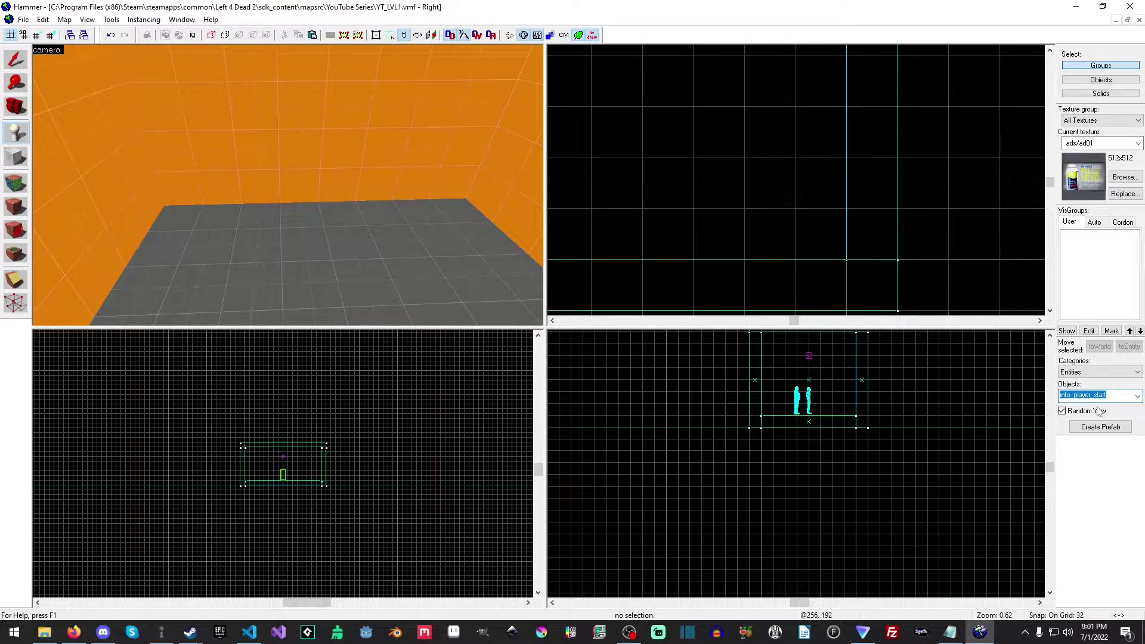
pyautogui.click(1098, 411)
pyautogui.click(1132, 396)
pyautogui.write('prop_static')
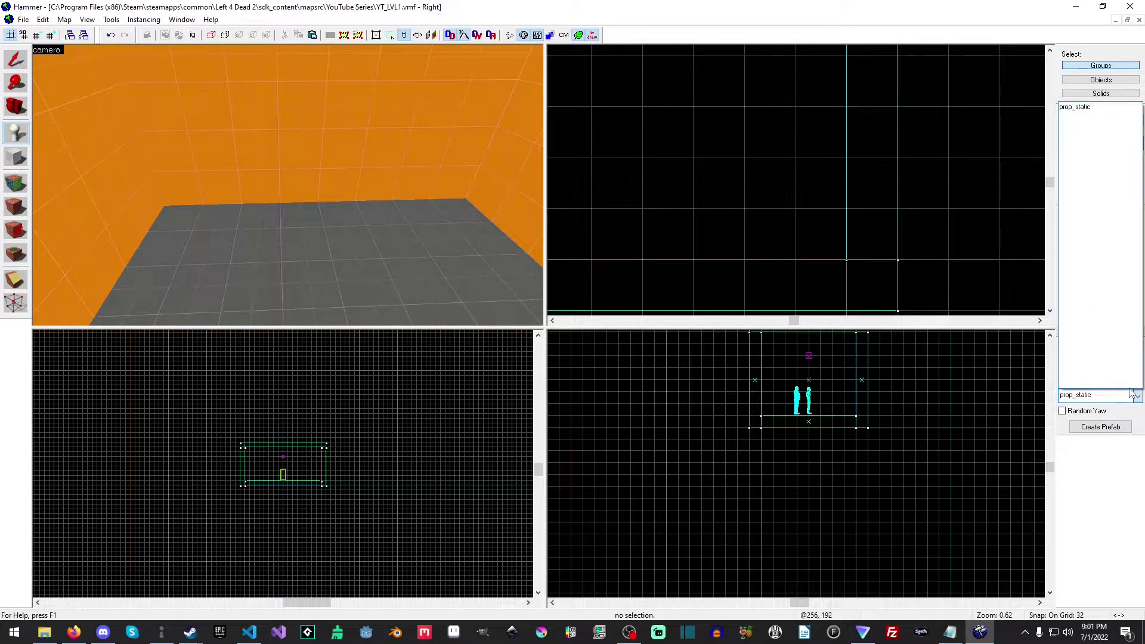
pyautogui.click(1103, 107)
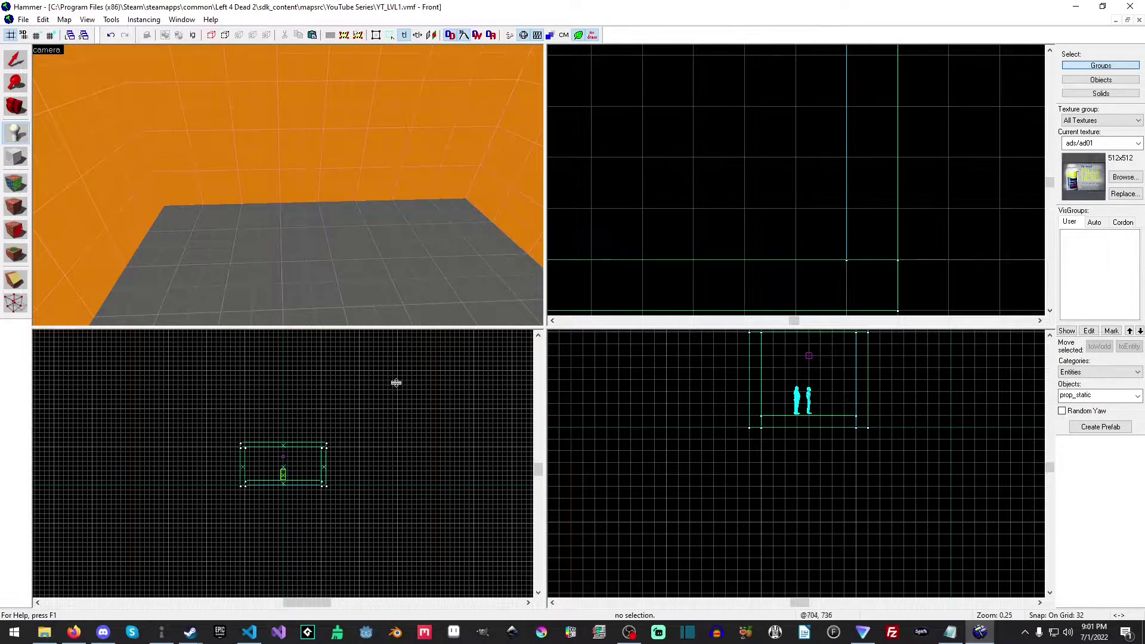
# Place eight prop_static entities at scattered spots on the grey floor of the orange room.
pyautogui.click(796, 392)
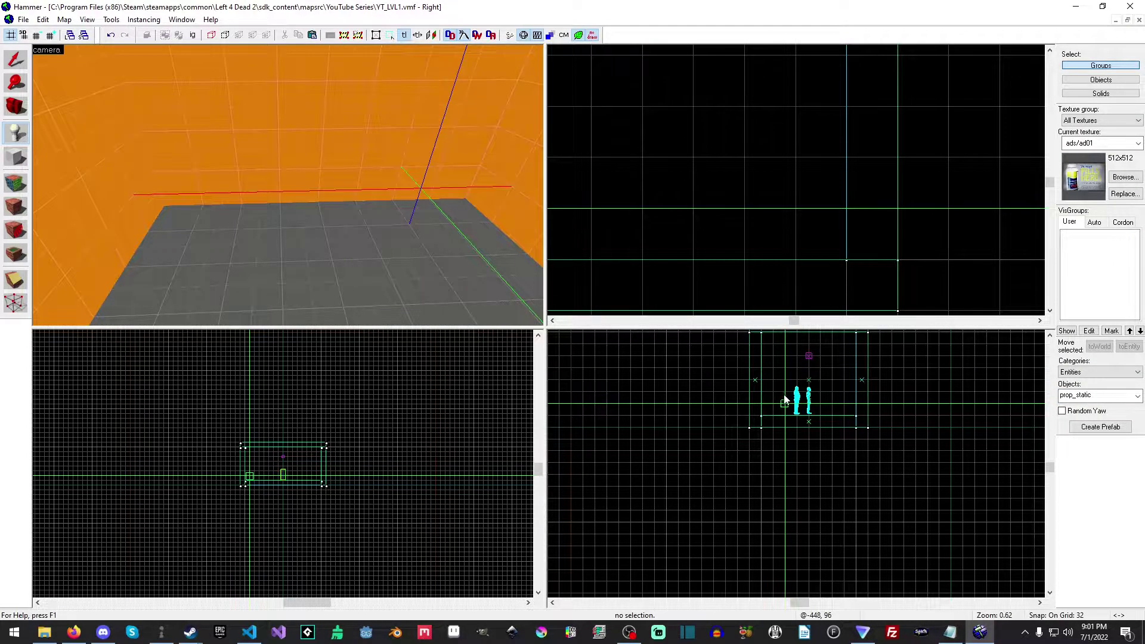
pyautogui.moveTo(793, 390)
pyautogui.mouseDown()
pyautogui.moveTo(778, 349)
pyautogui.moveTo(850, 377)
pyautogui.moveTo(760, 404)
pyautogui.moveTo(785, 391)
pyautogui.mouseUp()
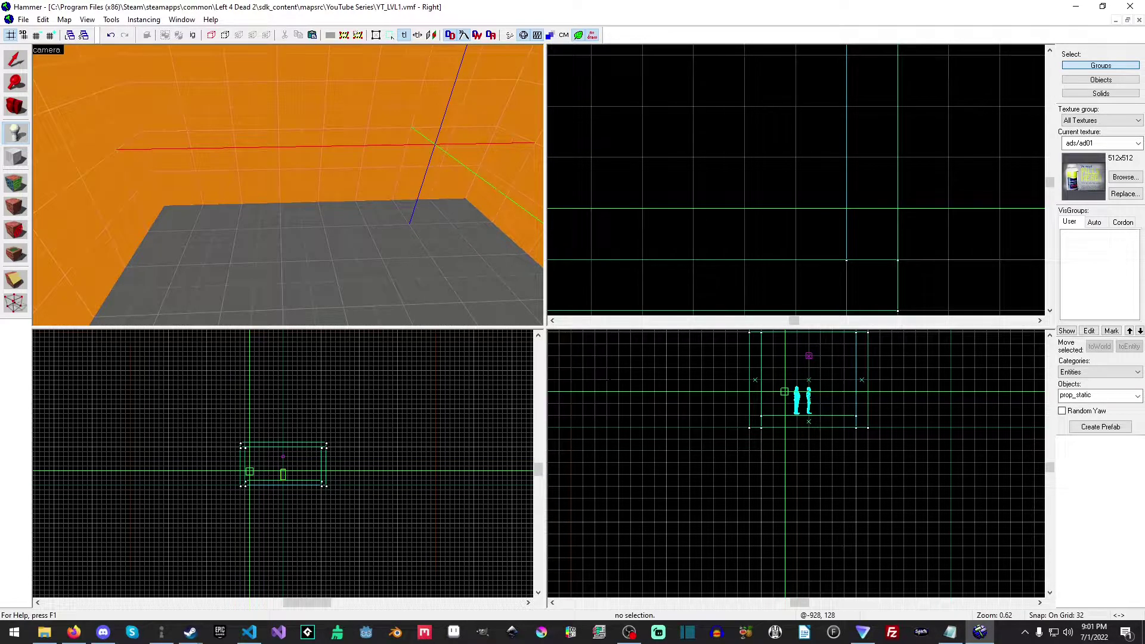
pyautogui.click(235, 219)
pyautogui.click(291, 288)
pyautogui.click(394, 216)
pyautogui.click(404, 255)
pyautogui.click(332, 223)
pyautogui.click(389, 315)
pyautogui.click(480, 236)
pyautogui.click(476, 276)
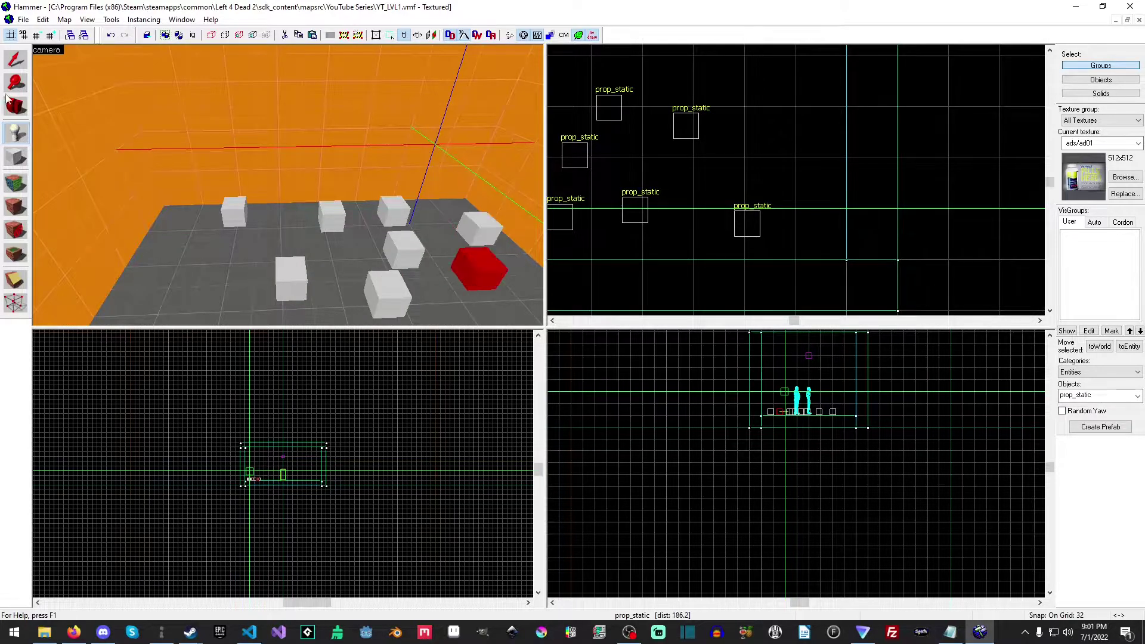
# Select seven of the placed prop_static cubes and delete them, keeping only the one near the floor's far left corner.
pyautogui.click(17, 58)
pyautogui.keyDown('ctrl'); pyautogui.click(388, 295); pyautogui.keyUp('ctrl')
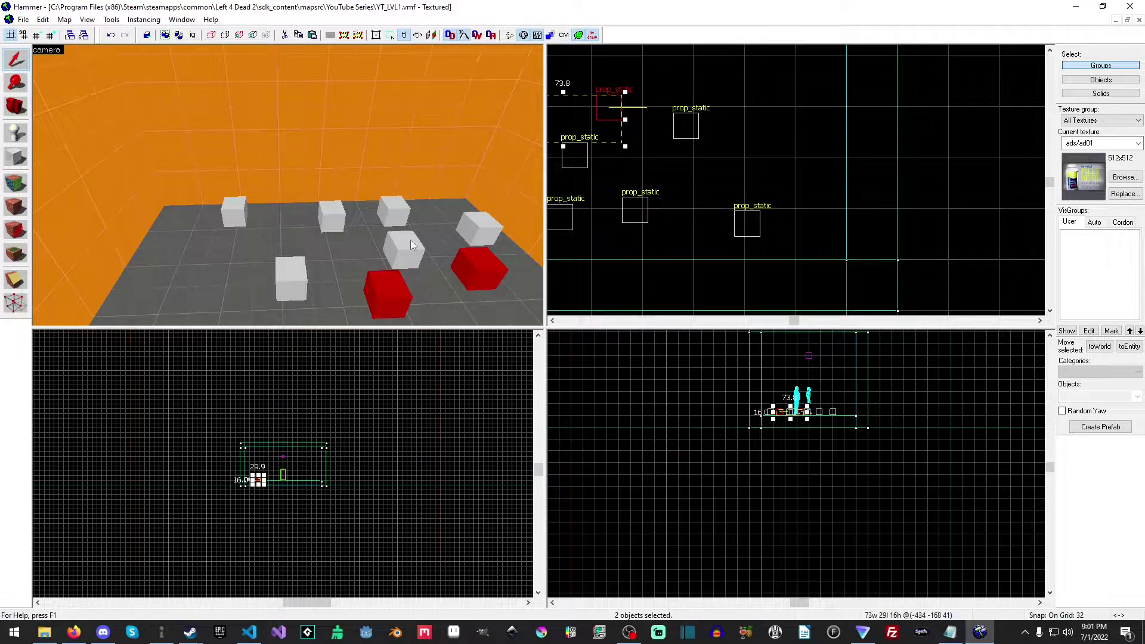
pyautogui.keyDown('ctrl'); pyautogui.click(407, 247); pyautogui.keyUp('ctrl')
pyautogui.keyDown('ctrl'); pyautogui.click(400, 213); pyautogui.keyUp('ctrl')
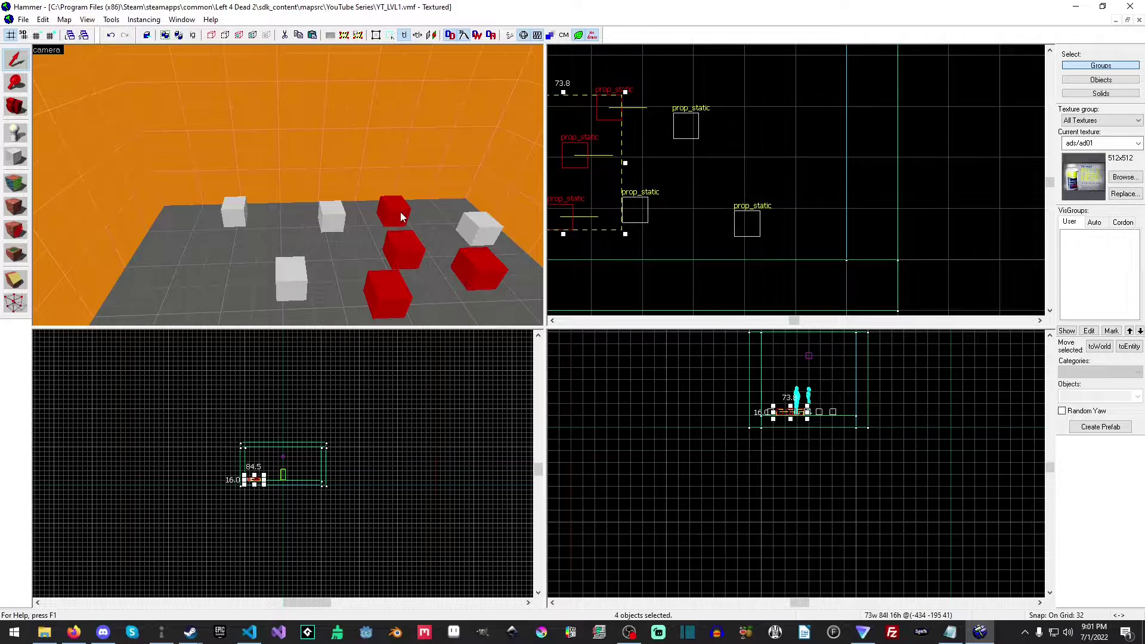
pyautogui.keyDown('ctrl'); pyautogui.click(478, 227); pyautogui.keyUp('ctrl')
pyautogui.keyDown('ctrl'); pyautogui.click(332, 217); pyautogui.keyUp('ctrl')
pyautogui.keyDown('ctrl'); pyautogui.click(292, 273); pyautogui.keyUp('ctrl')
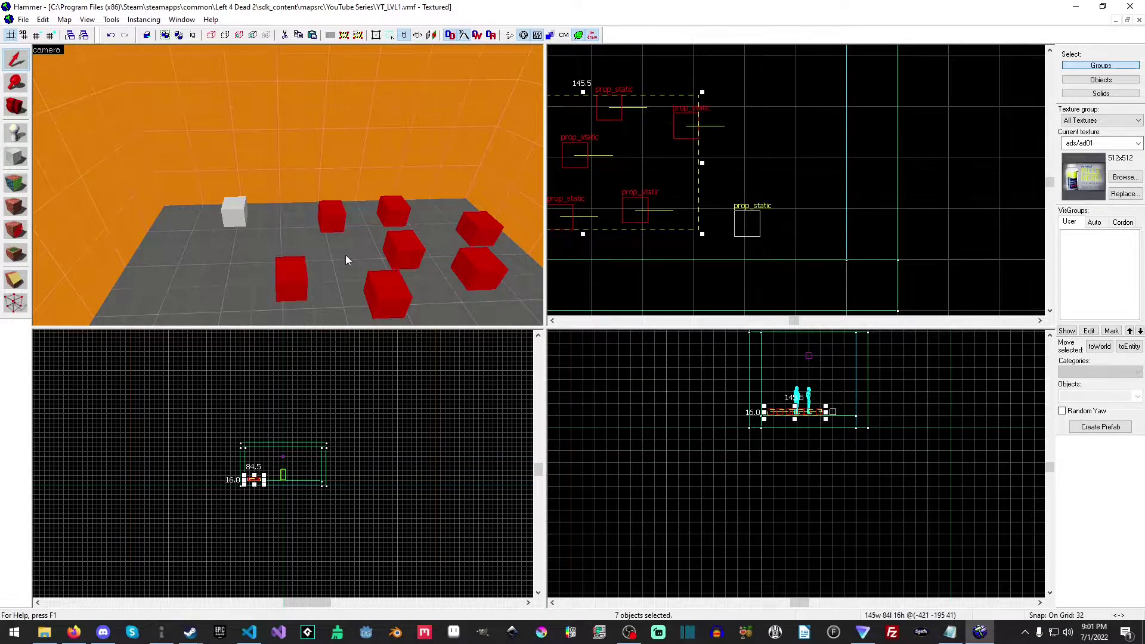
pyautogui.press('Delete')
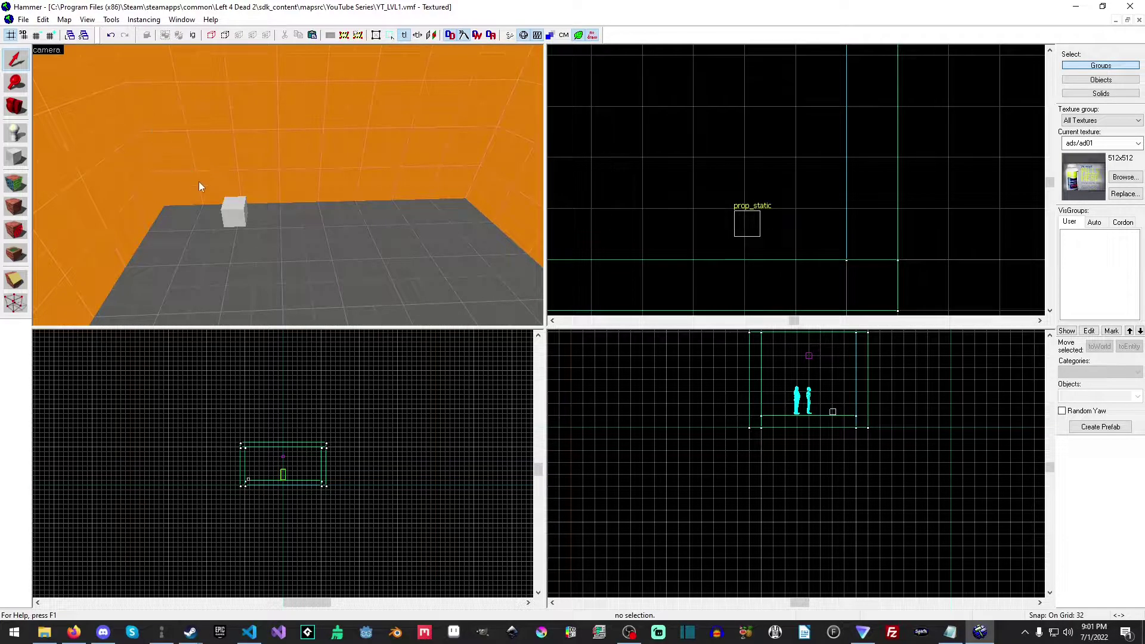
# Open the object properties of the remaining prop_static.
pyautogui.click(227, 210)
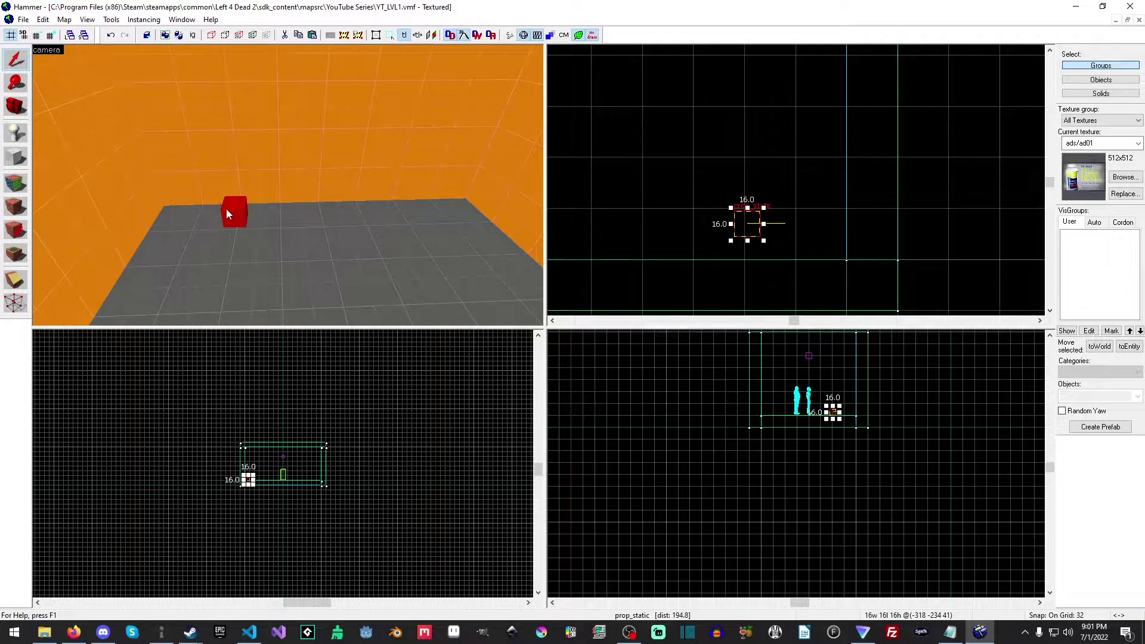
pyautogui.rightClick(748, 224)
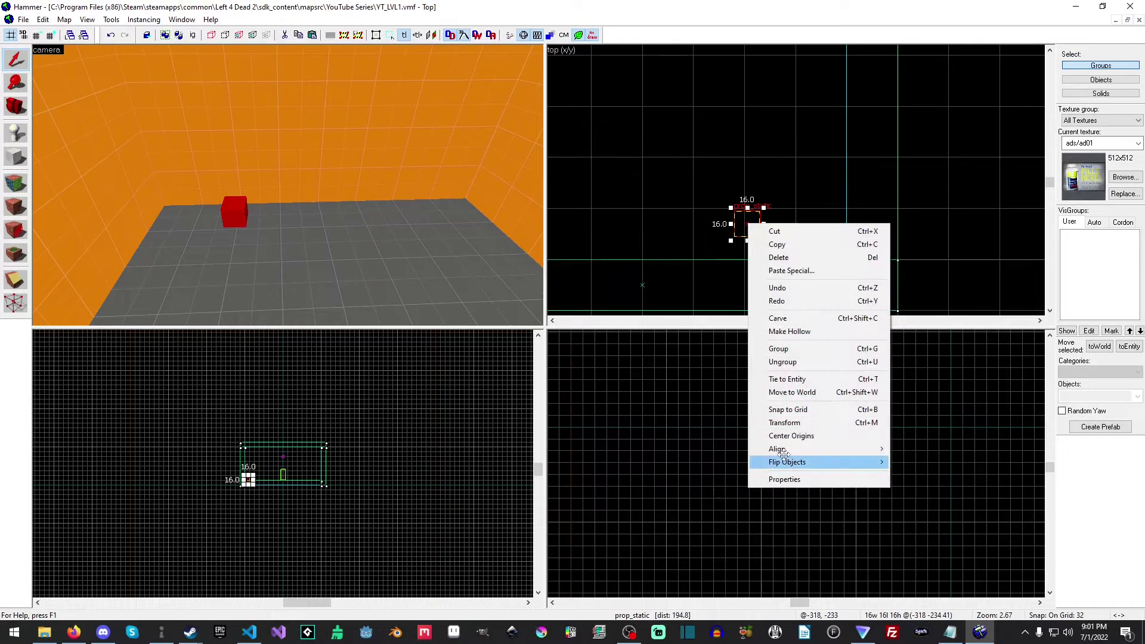
pyautogui.click(817, 480)
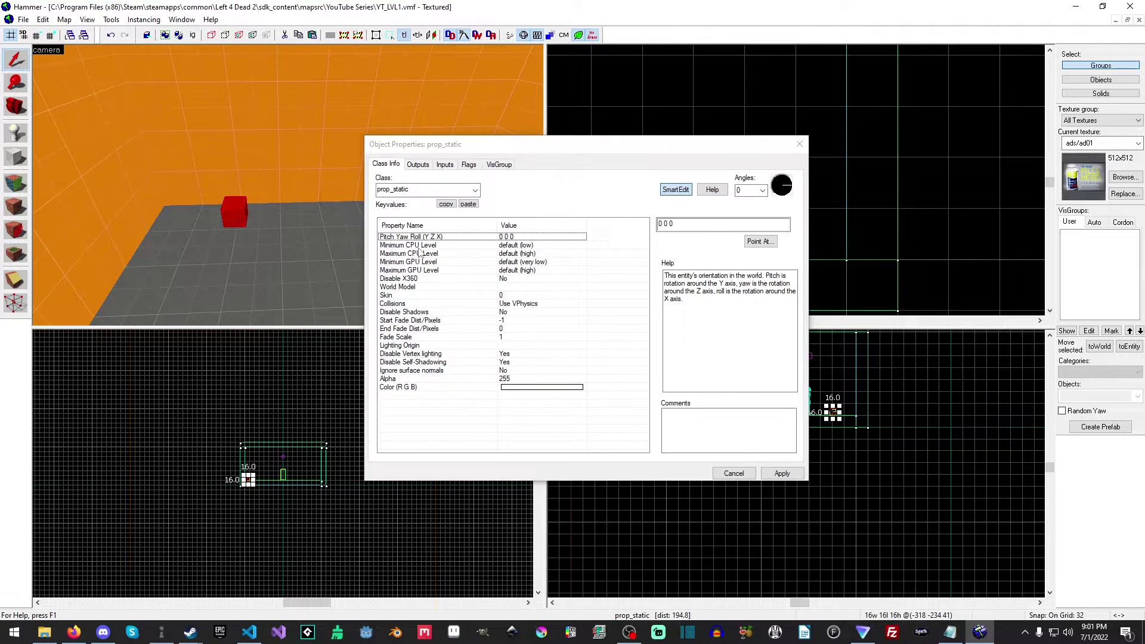
# Examine the prop_static properties: orientation, Disable X360, World Model, Skin, Collisions options, shadows, Lighting Origin, vertex lighting, Alpha and Color.
pyautogui.click(597, 192)
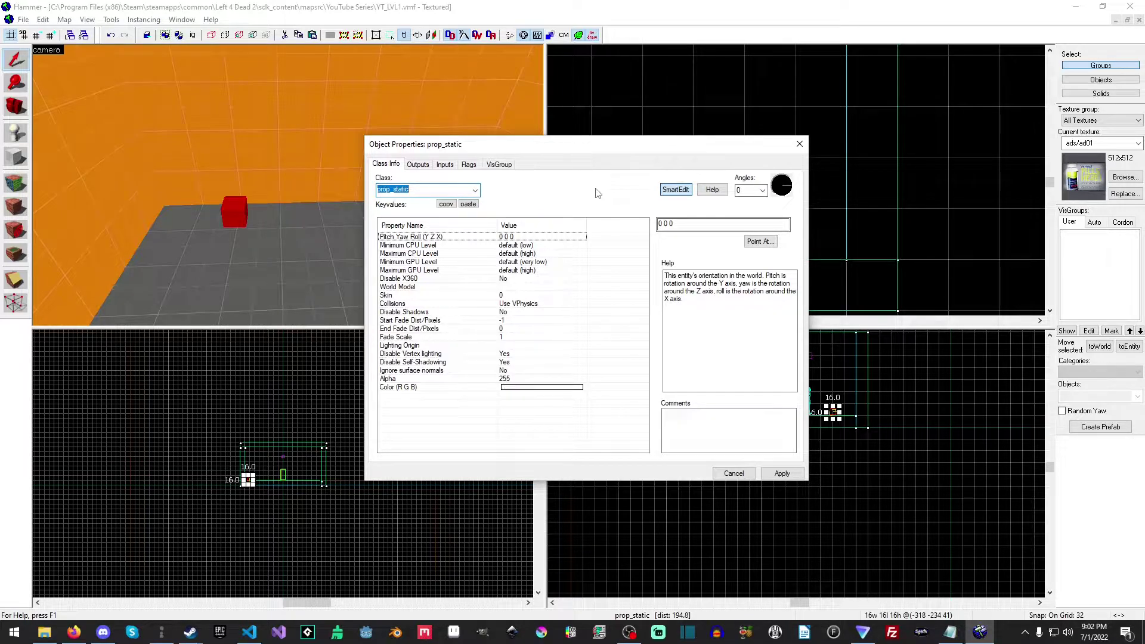
pyautogui.click(440, 238)
pyautogui.click(411, 280)
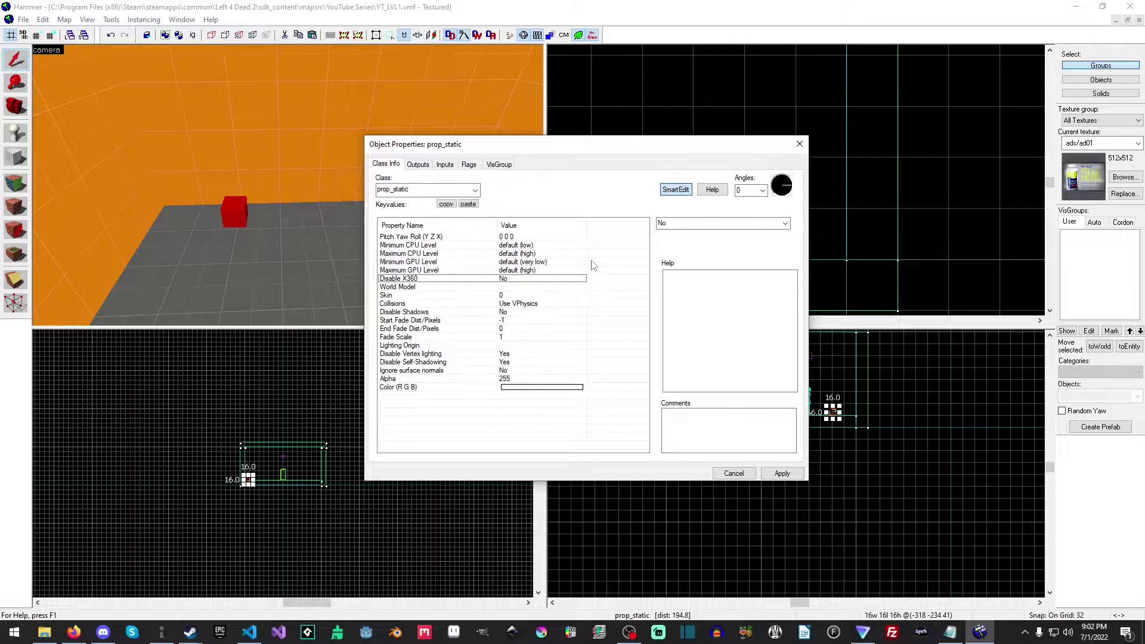
pyautogui.click(412, 288)
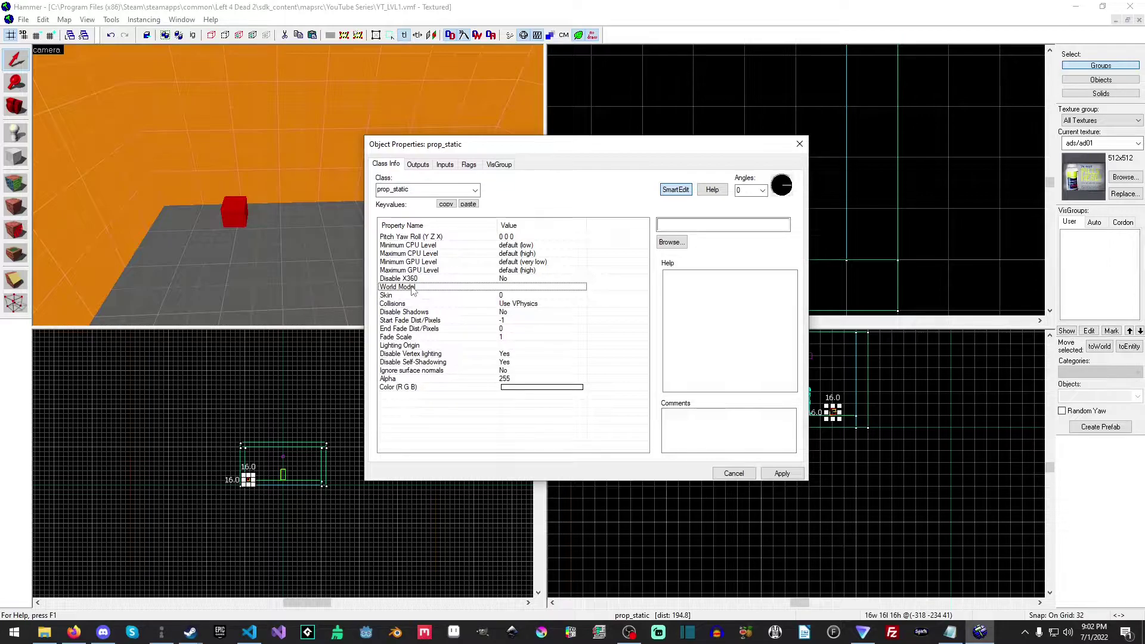
pyautogui.click(395, 297)
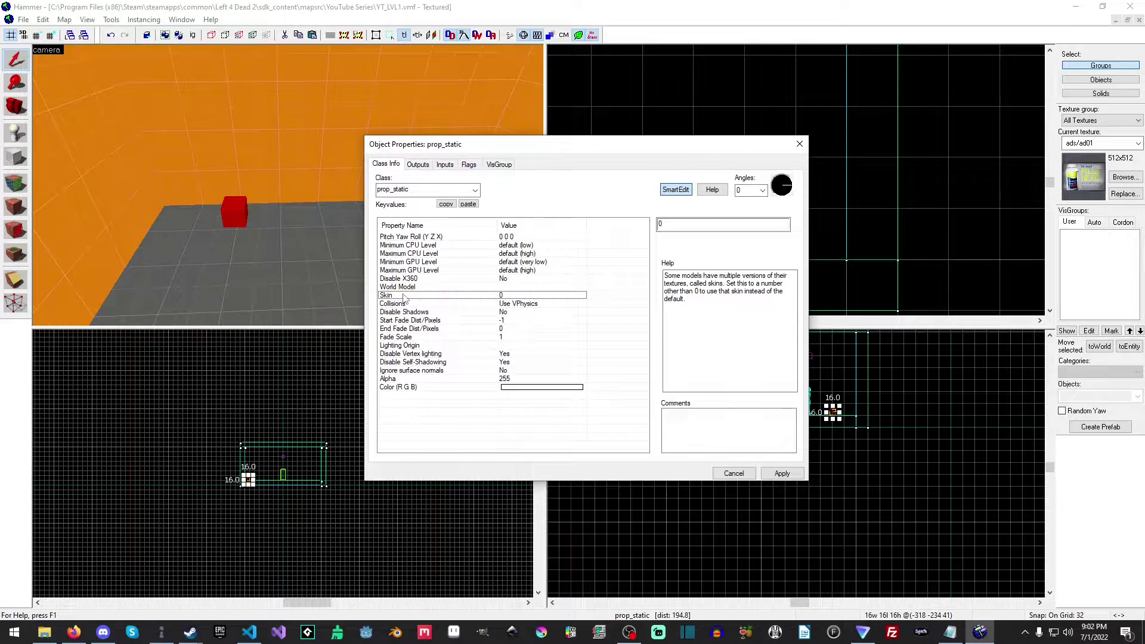
pyautogui.click(411, 304)
pyautogui.click(710, 223)
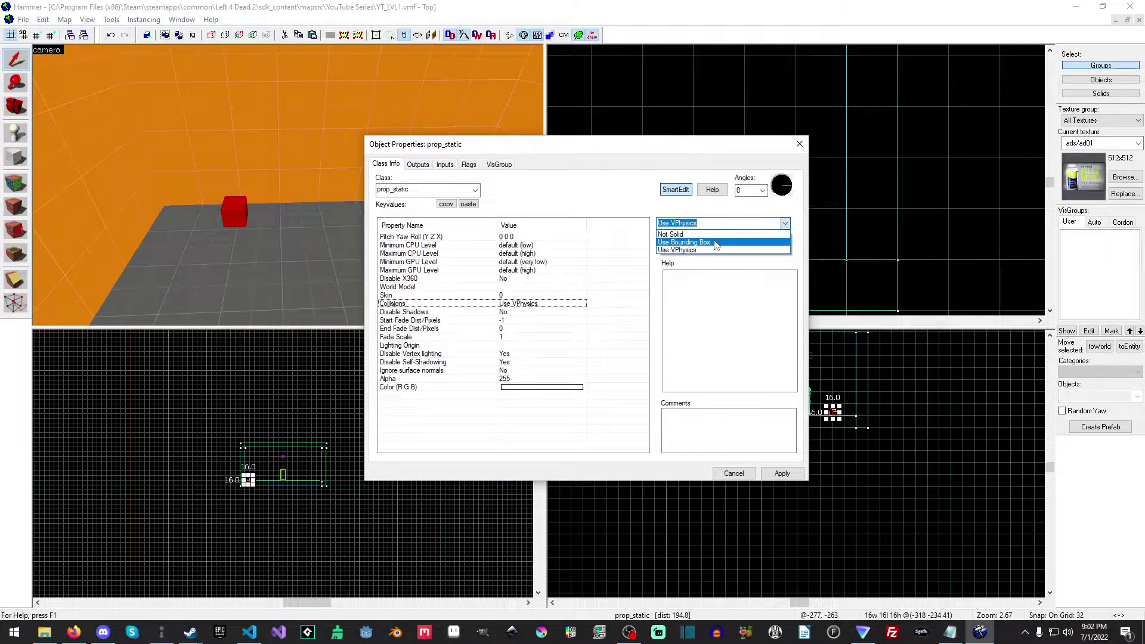
pyautogui.click(781, 224)
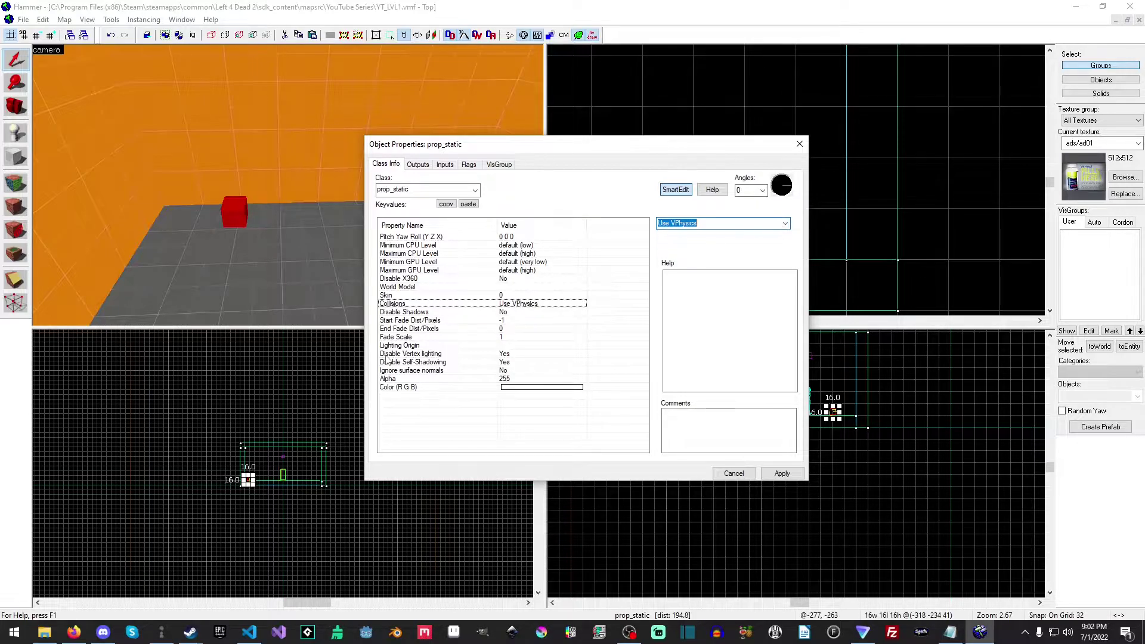
pyautogui.click(417, 313)
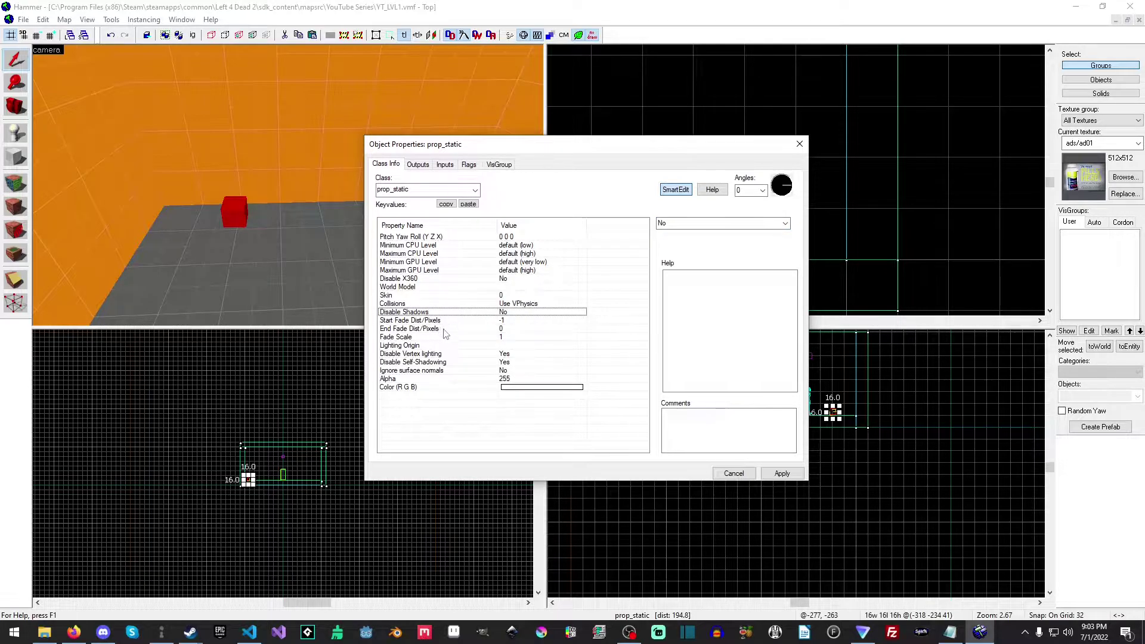
pyautogui.click(424, 347)
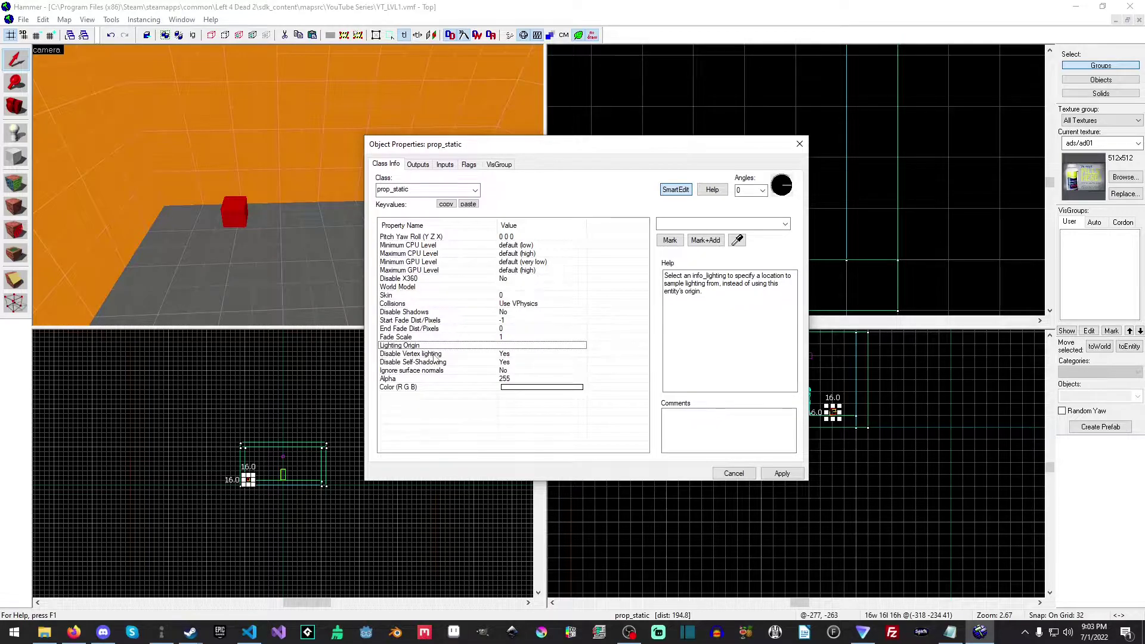
pyautogui.click(431, 354)
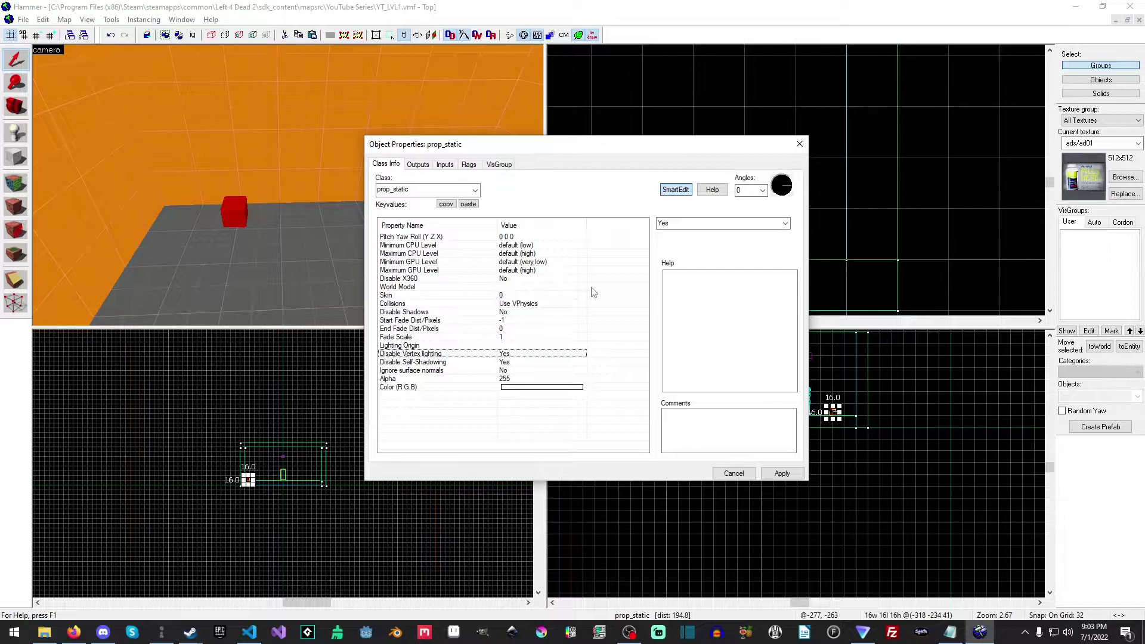
pyautogui.click(417, 380)
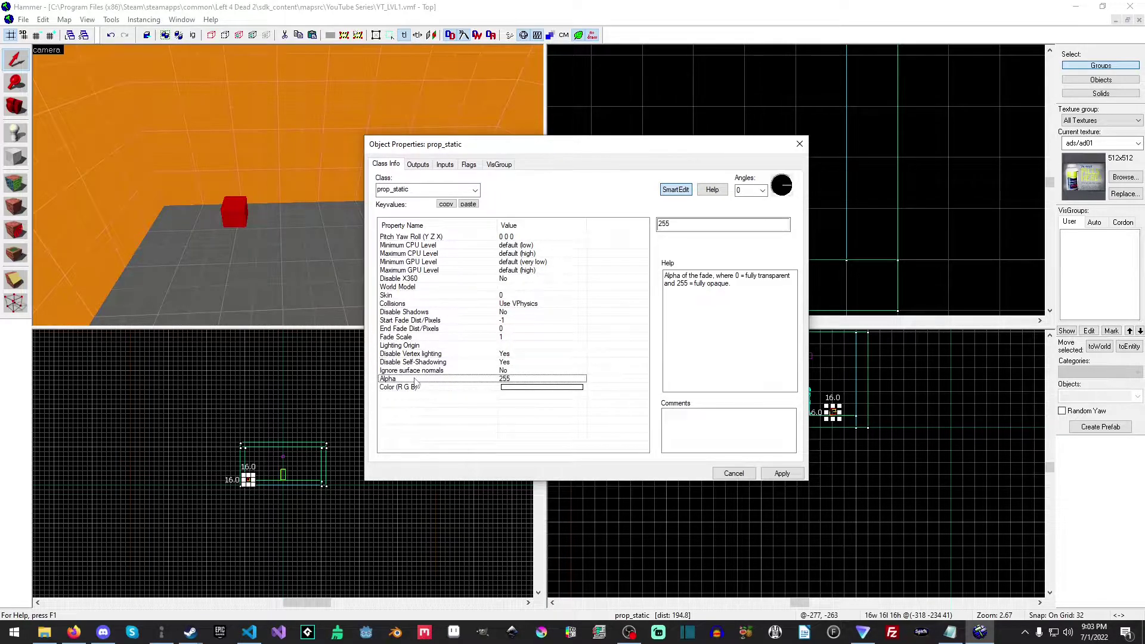
pyautogui.click(411, 389)
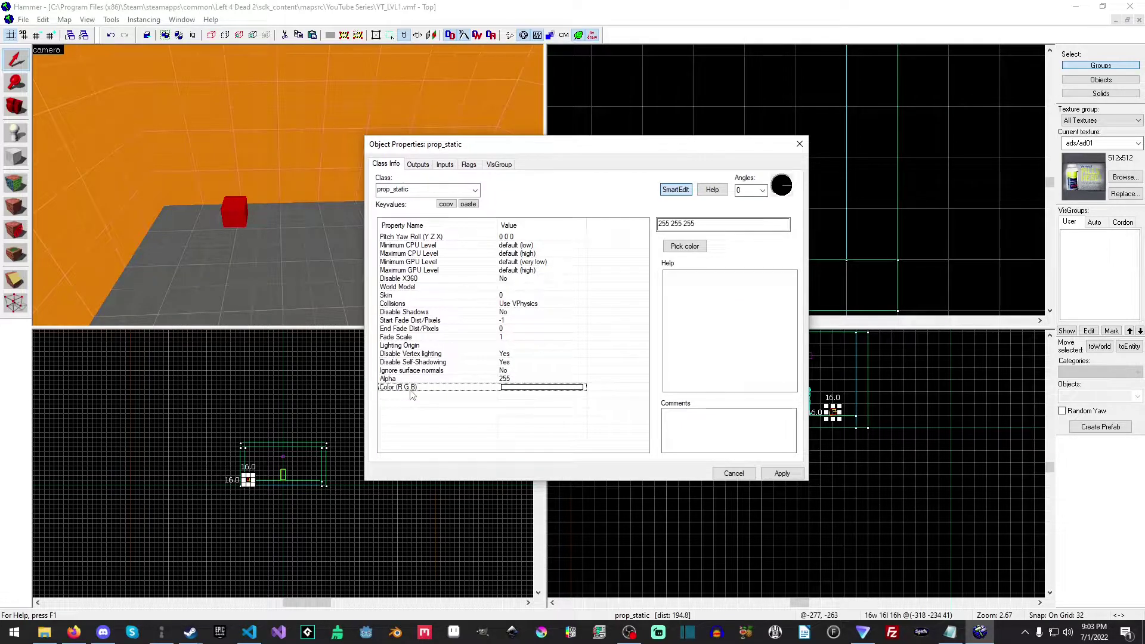
# Browse for the prop_static's World Model and preview the it_mkt_table2.mdl and table_shed.mdl table models.
pyautogui.click(520, 288)
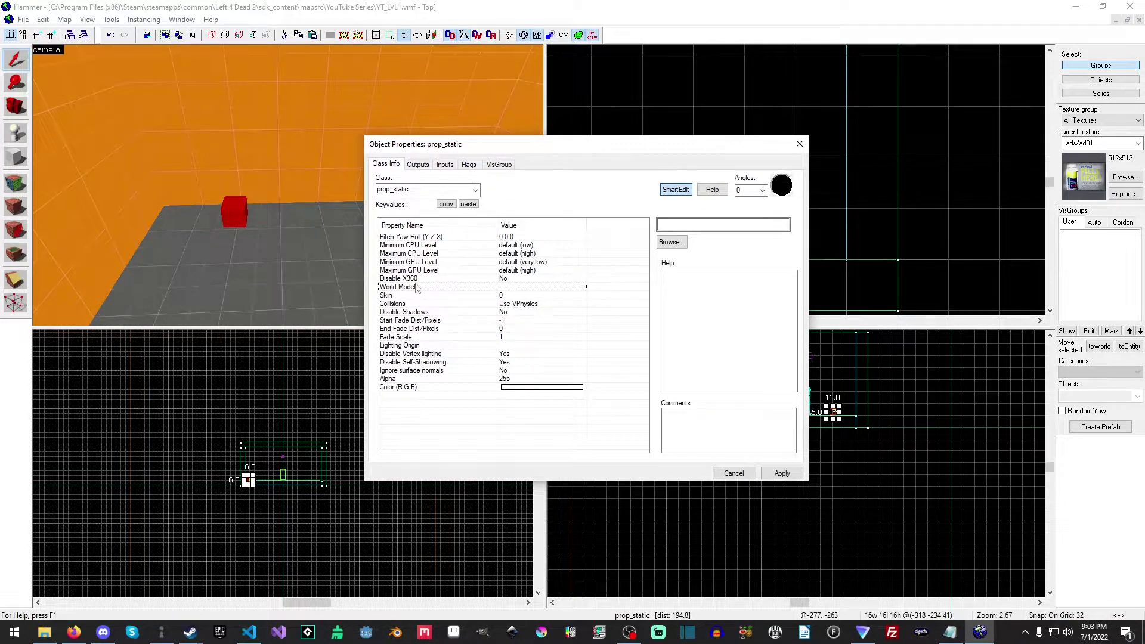
pyautogui.click(671, 242)
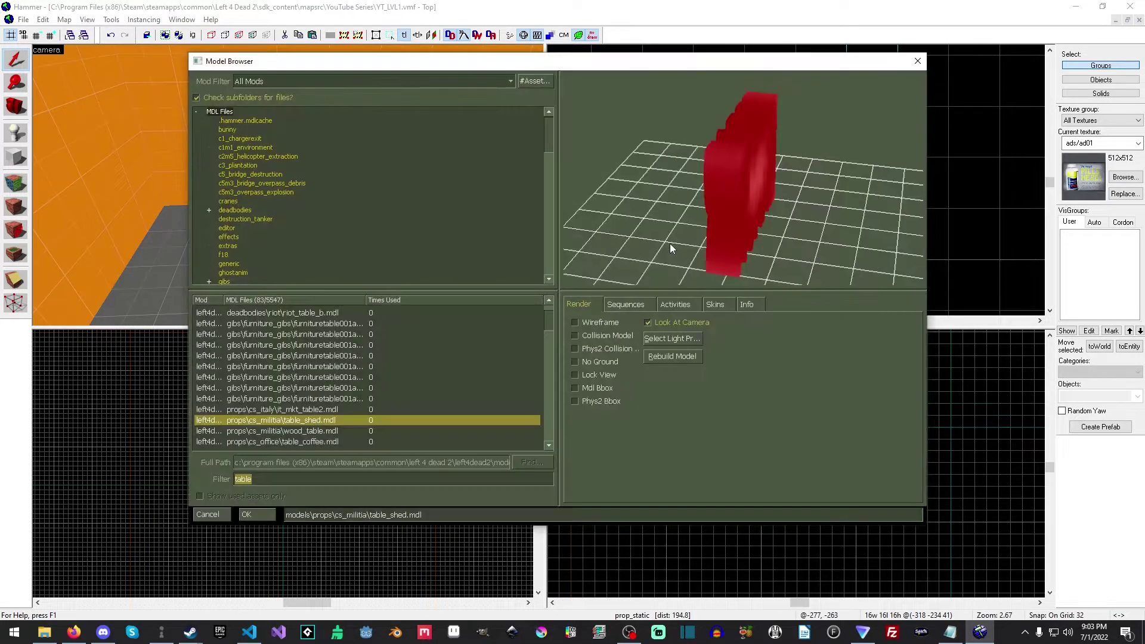
pyautogui.click(324, 411)
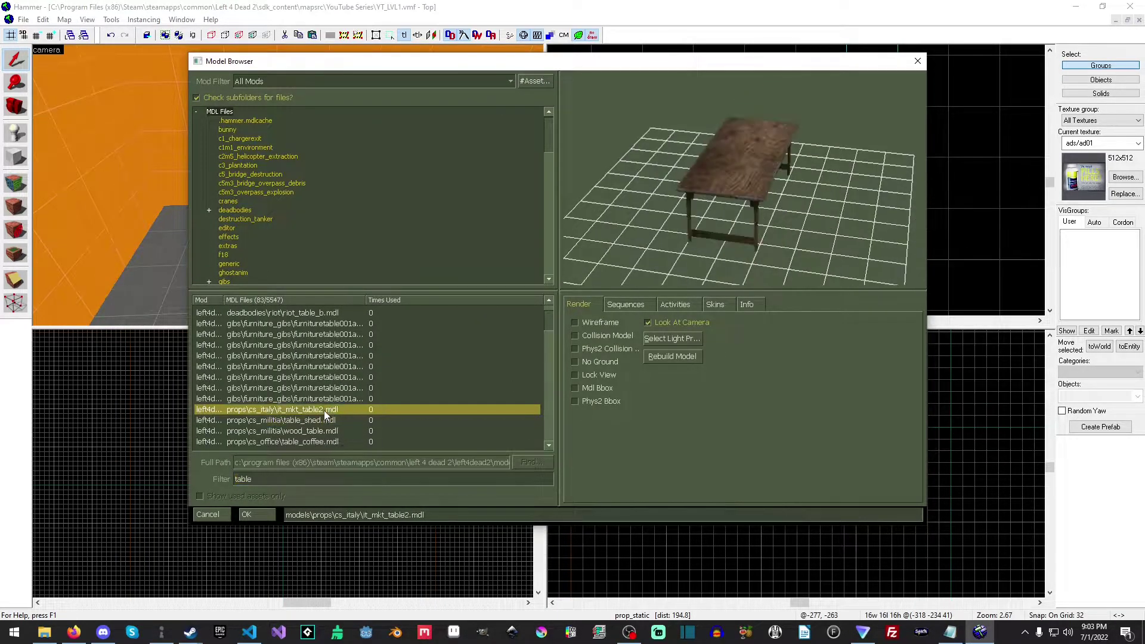
pyautogui.click(331, 422)
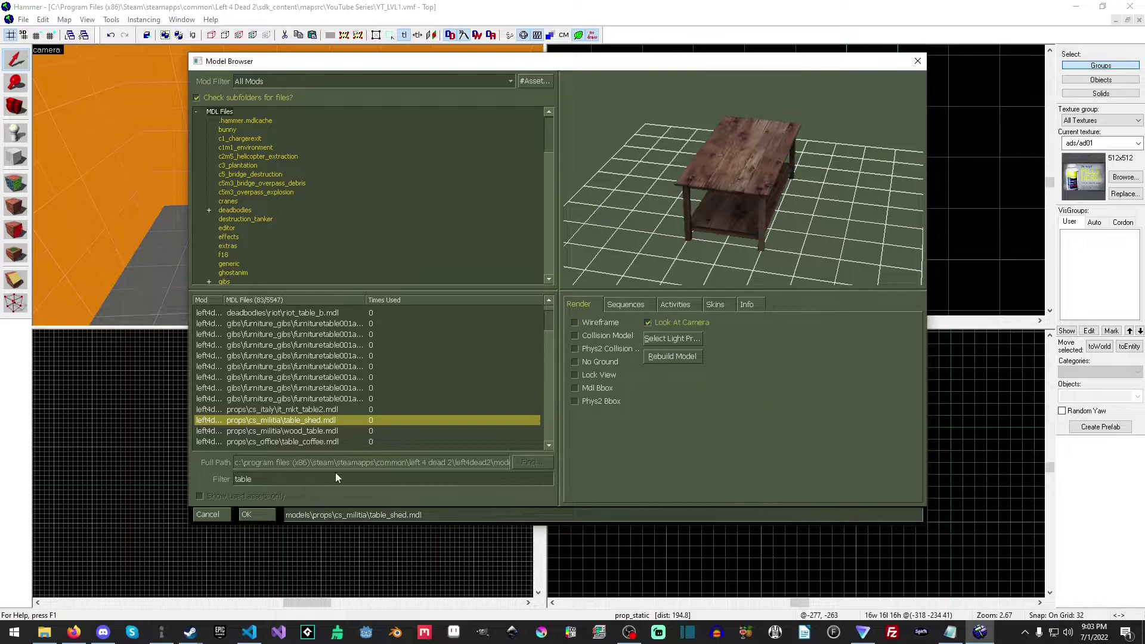
pyautogui.click(579, 348)
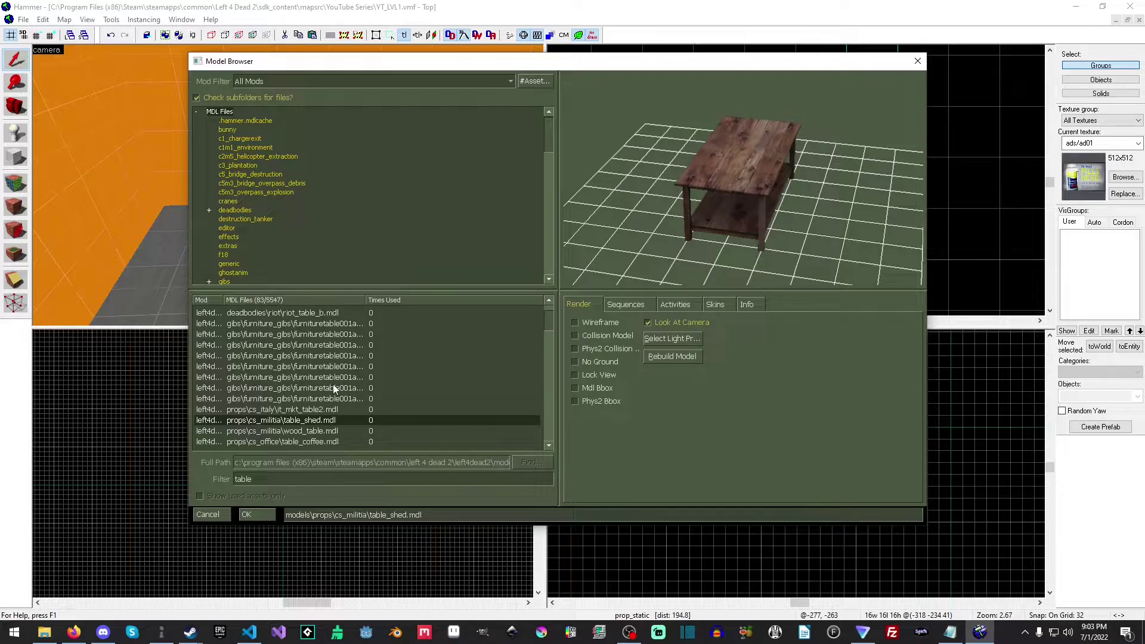
pyautogui.click(333, 419)
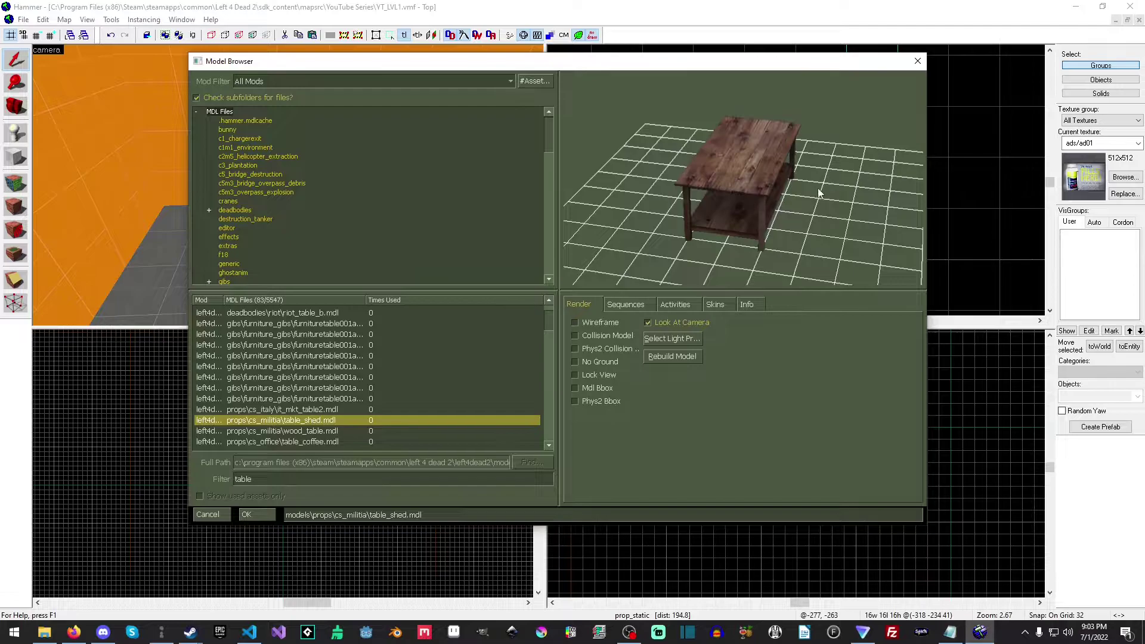
pyautogui.moveTo(816, 189); pyautogui.dragTo(806, 190)
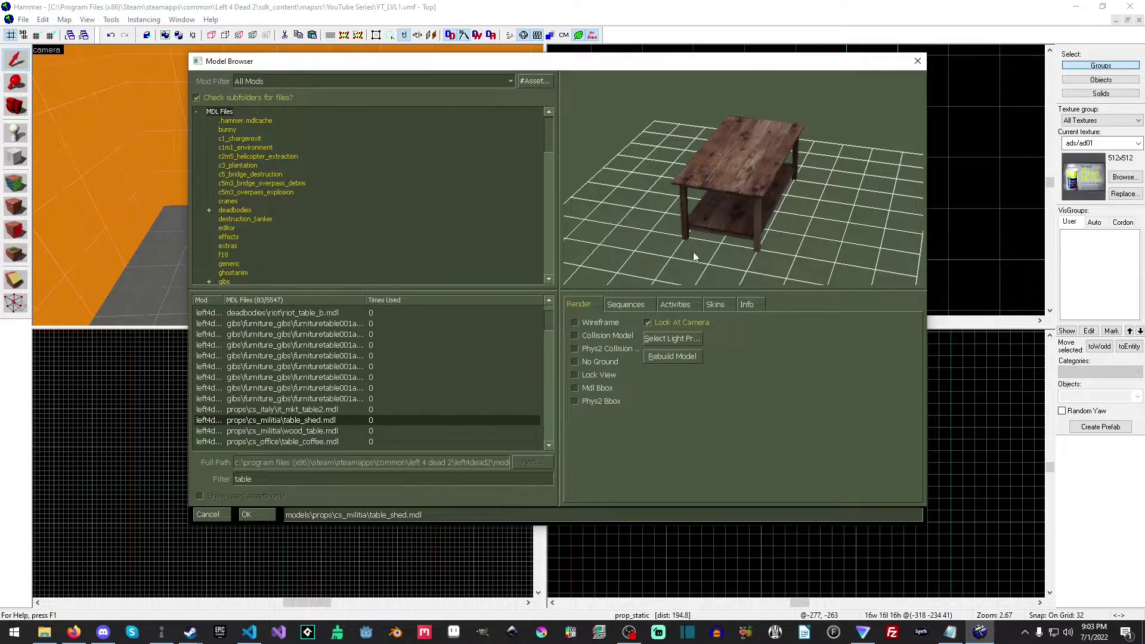
# Check the available skins of table_shed.mdl and several other models, including wood_table.mdl, the furniture table gibs and ceda_table_b.mdl.
pyautogui.click(716, 305)
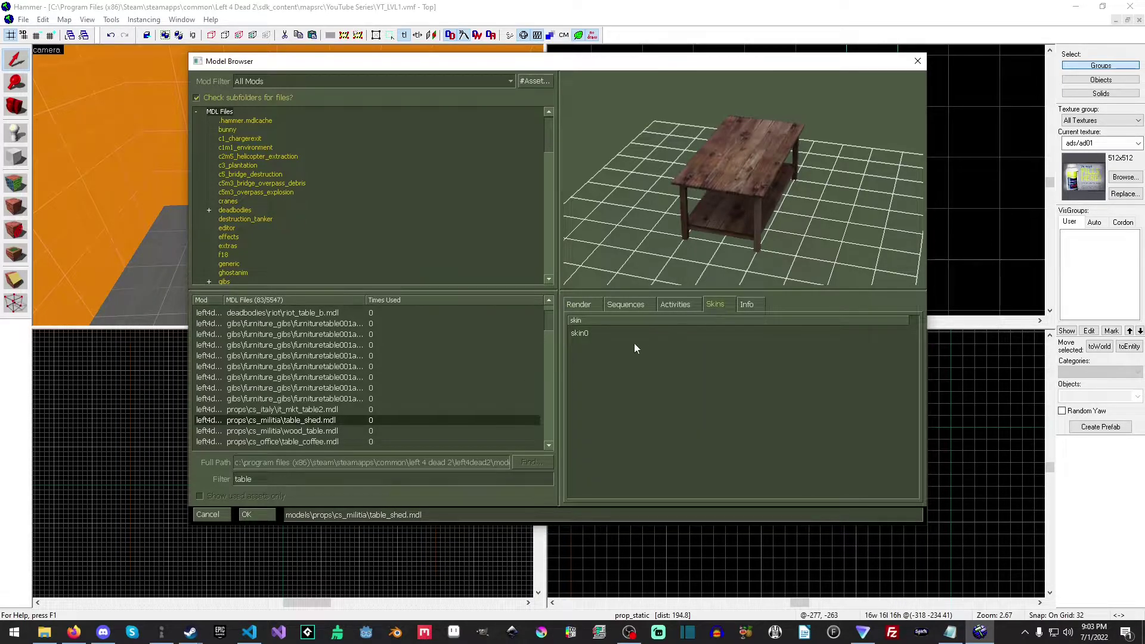
pyautogui.click(331, 410)
pyautogui.click(345, 431)
pyautogui.click(349, 389)
pyautogui.click(348, 368)
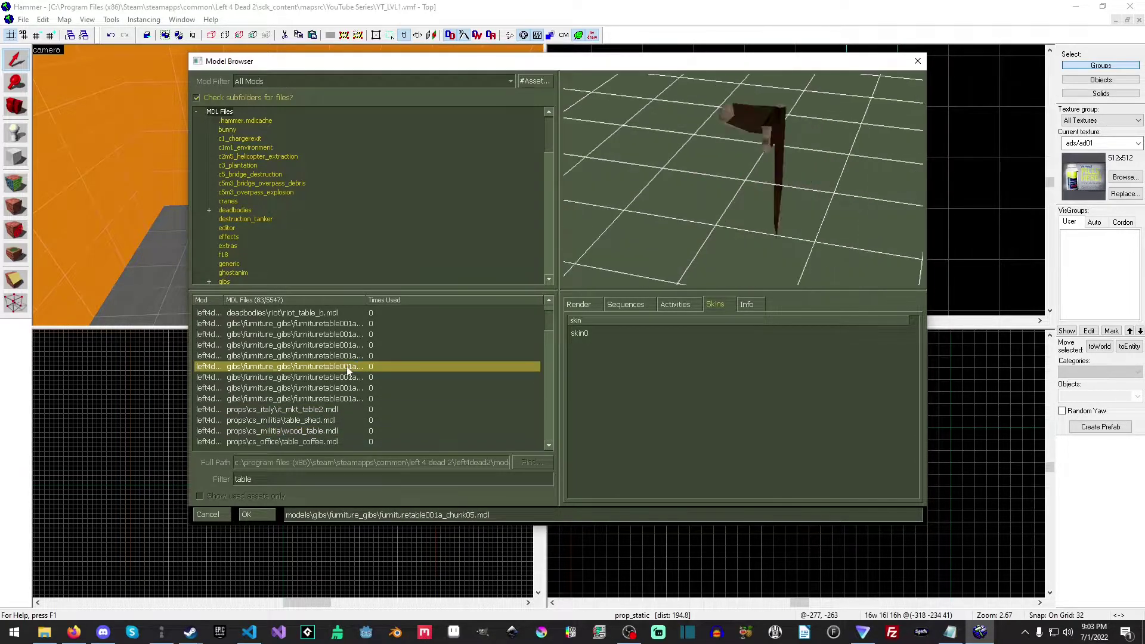
pyautogui.scroll(1, 348, 367)
pyautogui.click(345, 364)
pyautogui.click(340, 344)
pyautogui.click(346, 324)
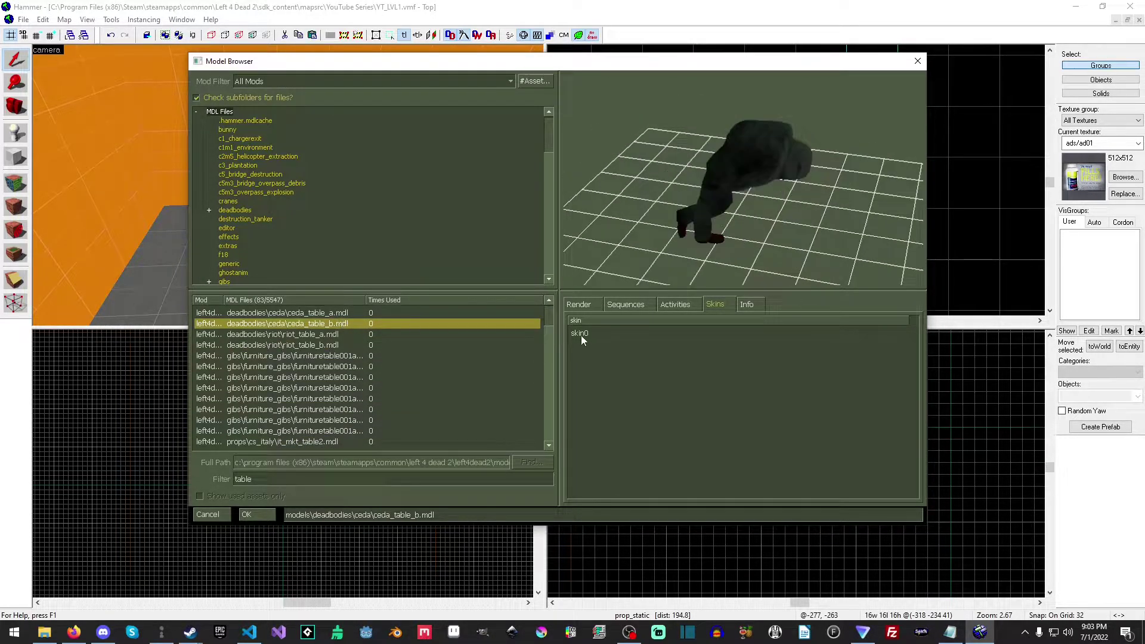
# Find props_c17\hospital_surgerytable01.mdl among the table models and compare its skin0 and skin1.
pyautogui.scroll(-4, 346, 392)
pyautogui.click(334, 398)
pyautogui.click(328, 409)
pyautogui.press('Down')
pyautogui.press('Down')
pyautogui.press('Down')
pyautogui.press('Up')
pyautogui.press('Up')
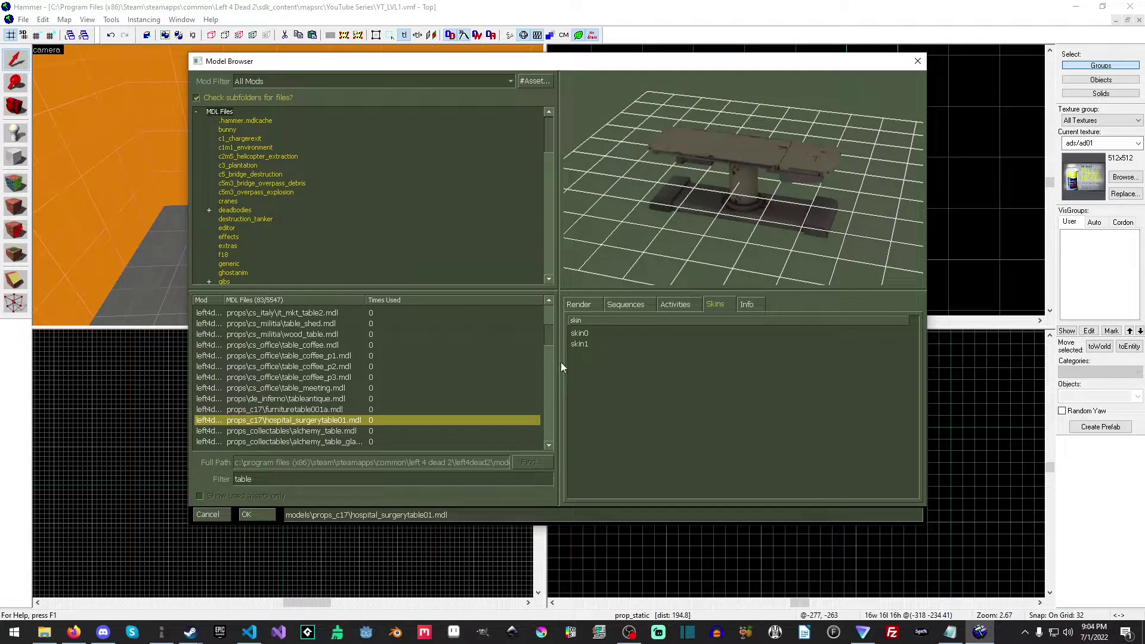
pyautogui.click(594, 344)
pyautogui.click(589, 335)
pyautogui.click(587, 345)
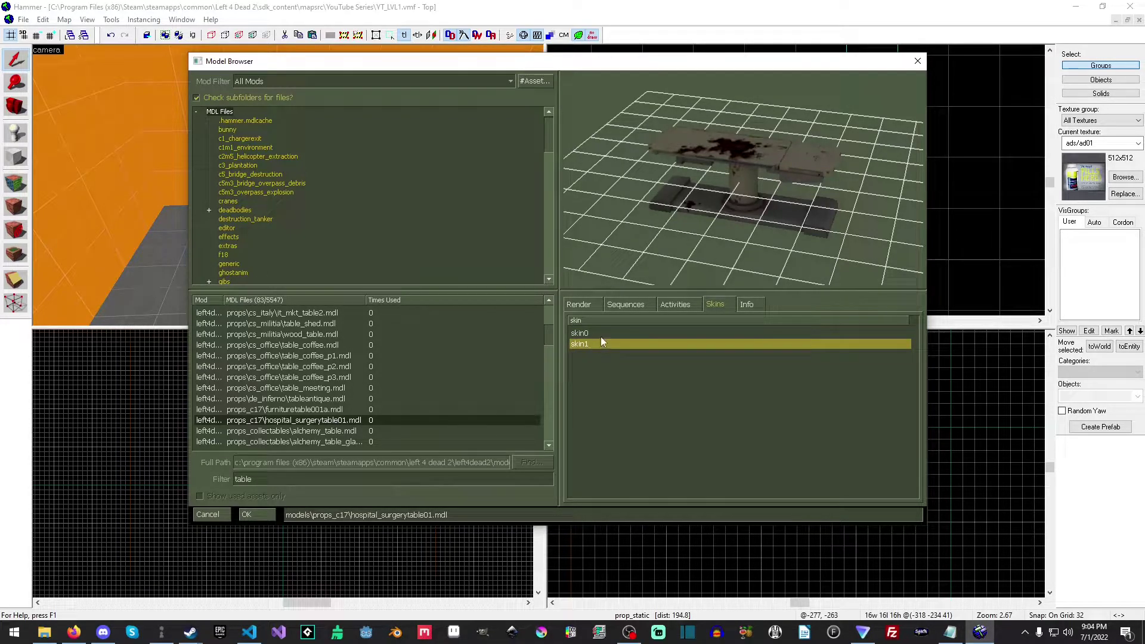
pyautogui.click(599, 337)
# Choose props\cs_militia\table_shed.mdl as the prop_static's World Model and apply it.
pyautogui.scroll(1, 337, 403)
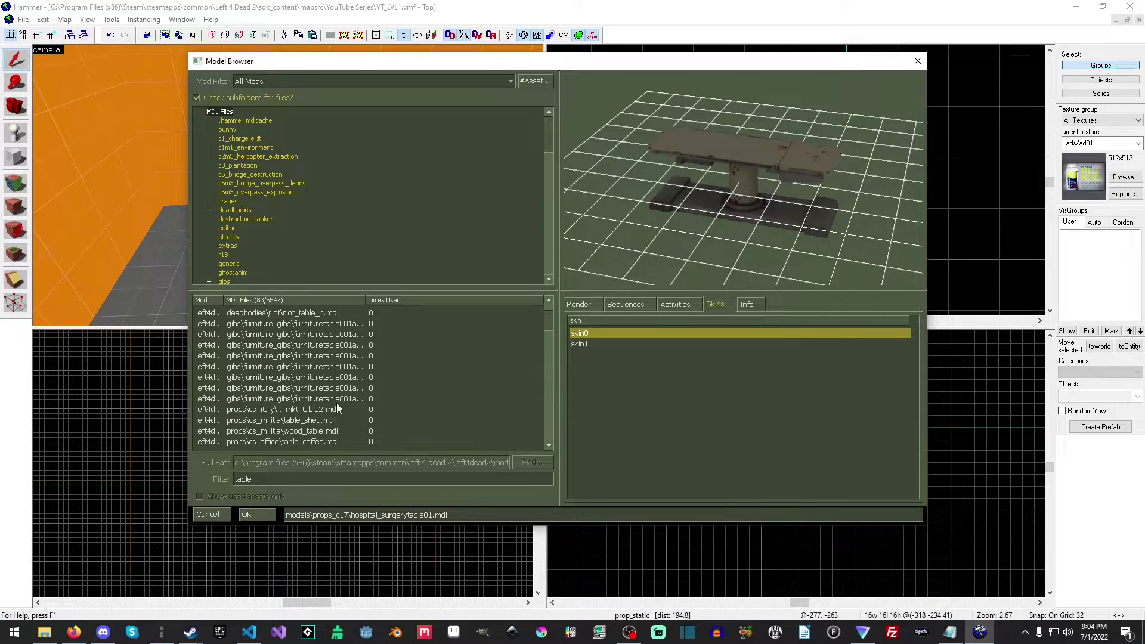
pyautogui.click(320, 367)
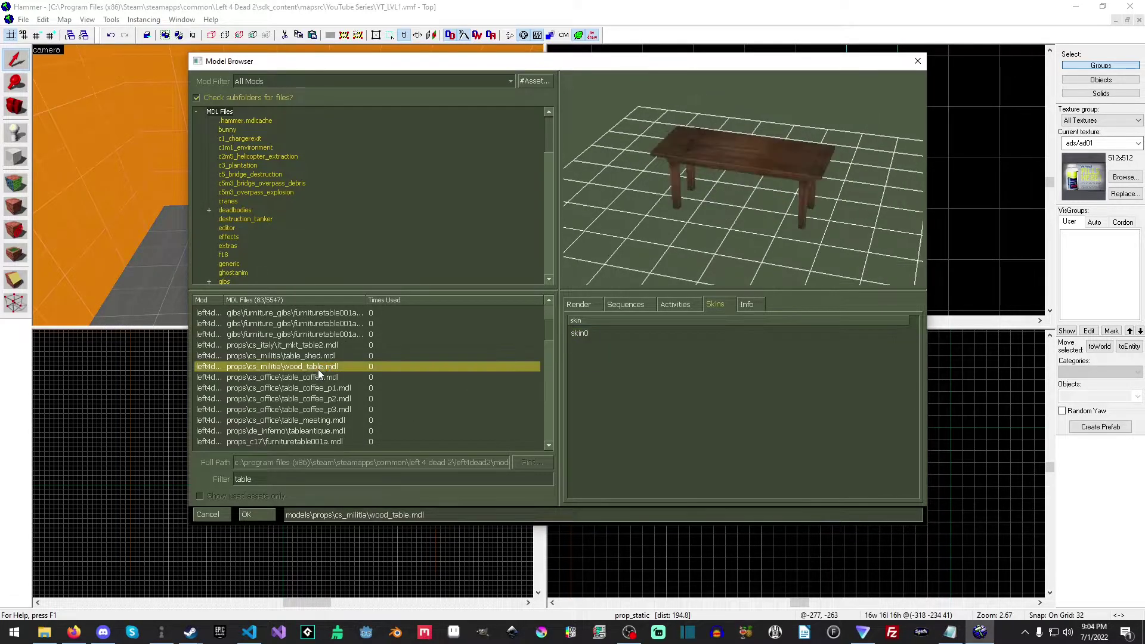
pyautogui.click(592, 306)
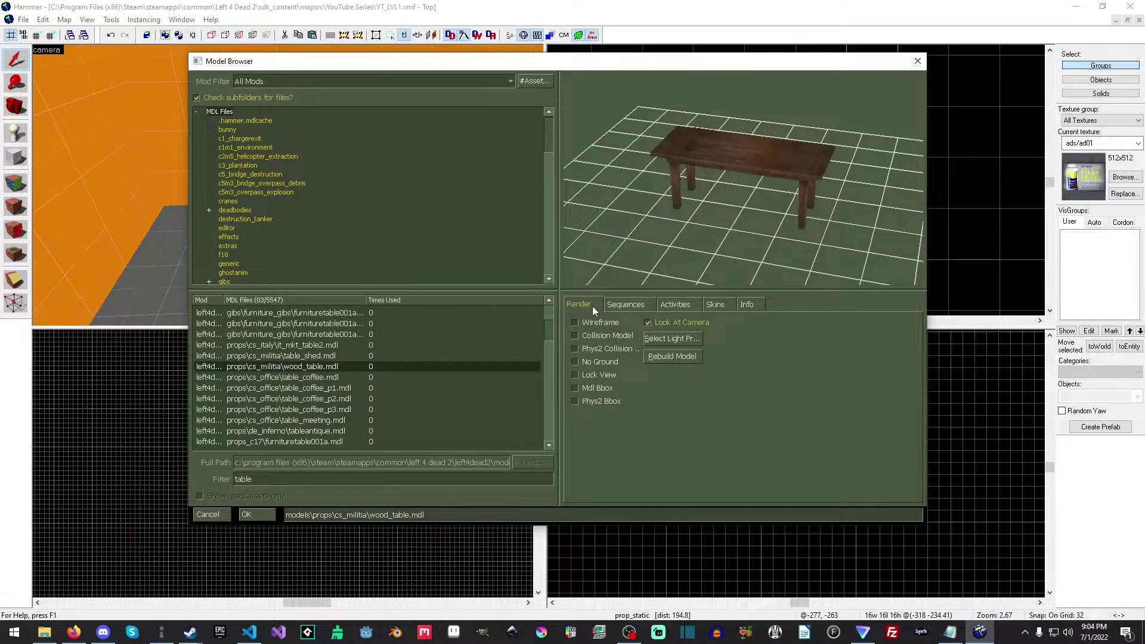
pyautogui.click(312, 357)
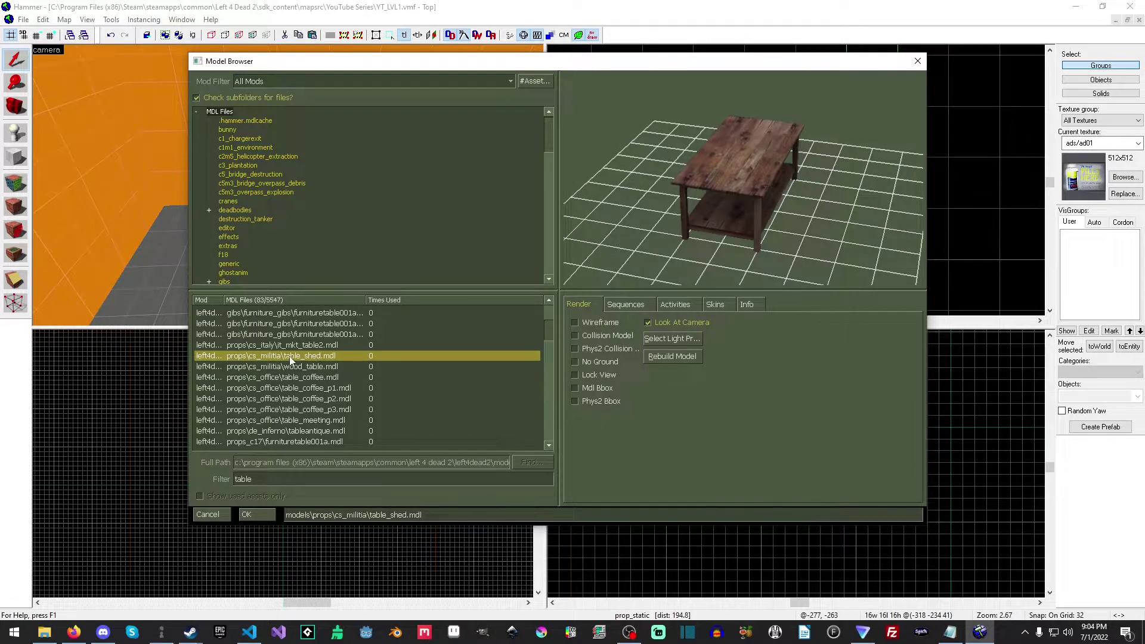
pyautogui.moveTo(685, 207); pyautogui.dragTo(753, 219)
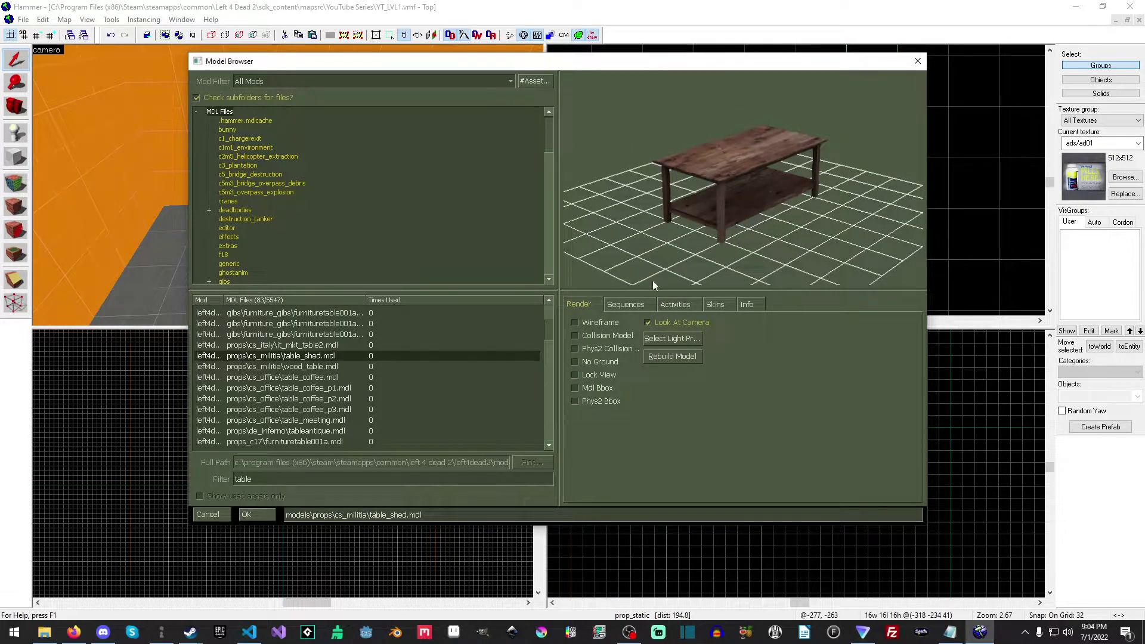
pyautogui.click(255, 515)
pyautogui.click(783, 480)
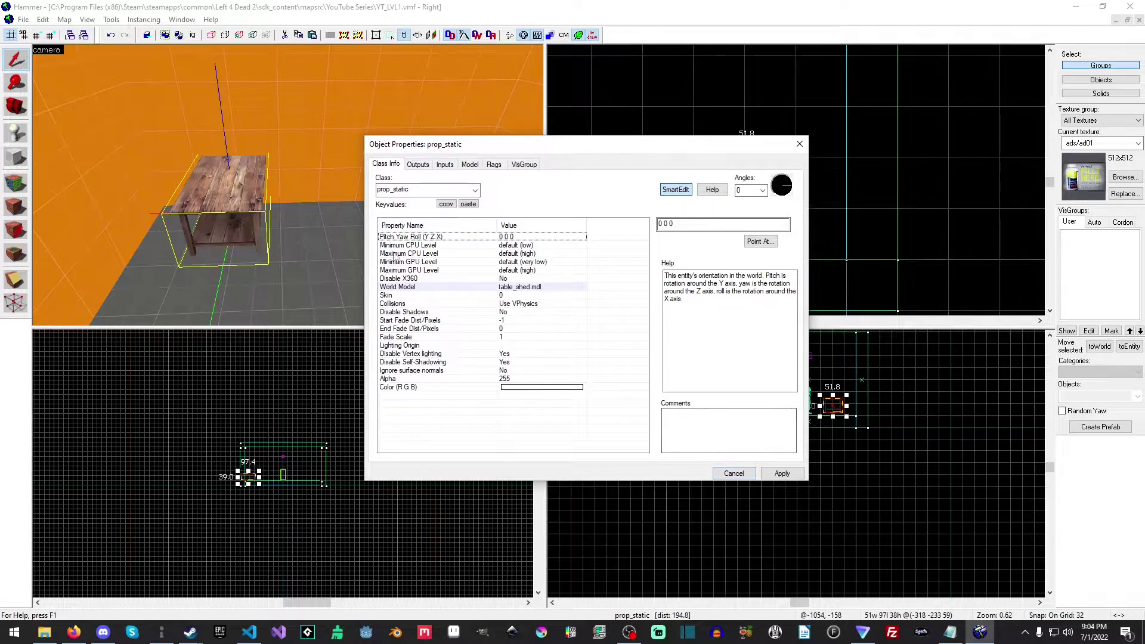
# Set the table's Pitch Yaw Roll to 0 270 0, apply it and close the object properties.
pyautogui.click(240, 224)
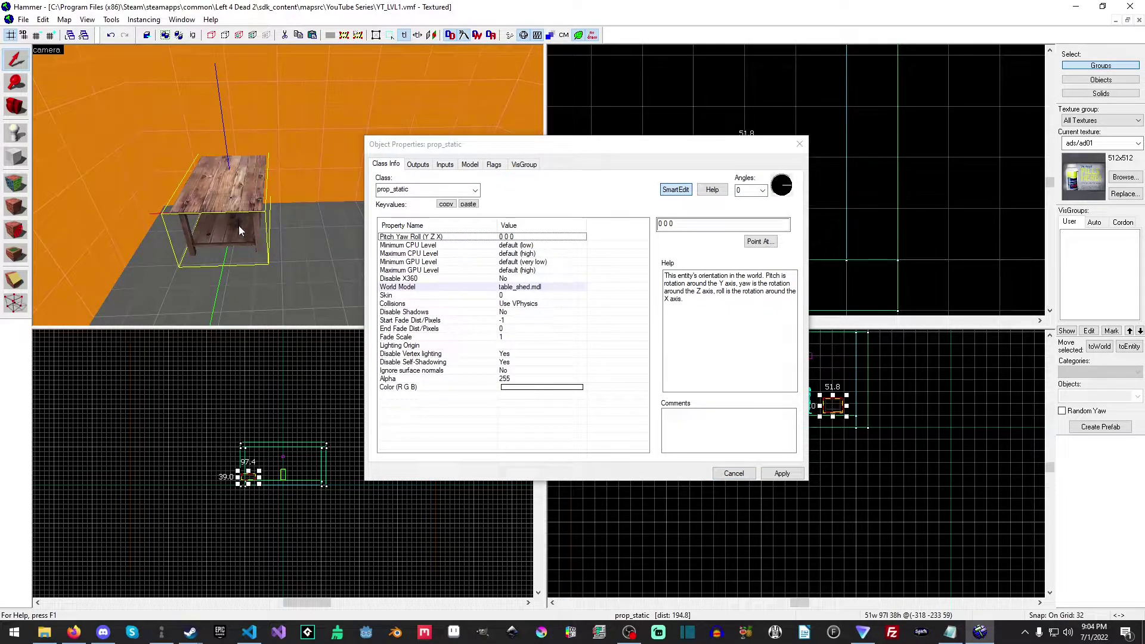
pyautogui.click(668, 224)
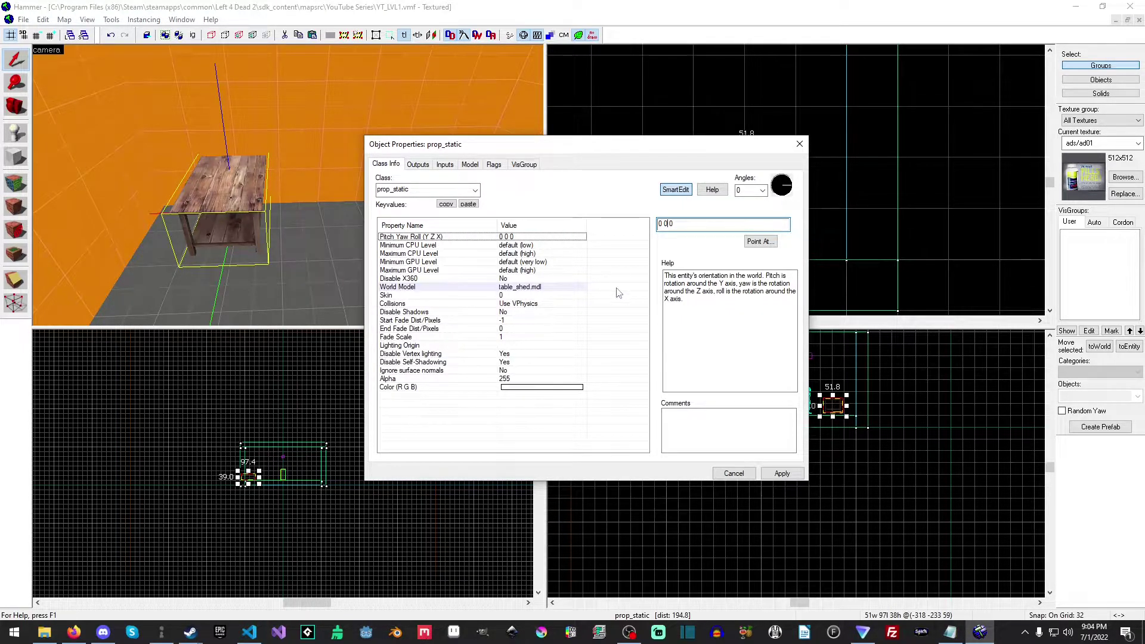
pyautogui.press('BackSpace')
pyautogui.write('270')
pyautogui.click(872, 550)
pyautogui.click(583, 374)
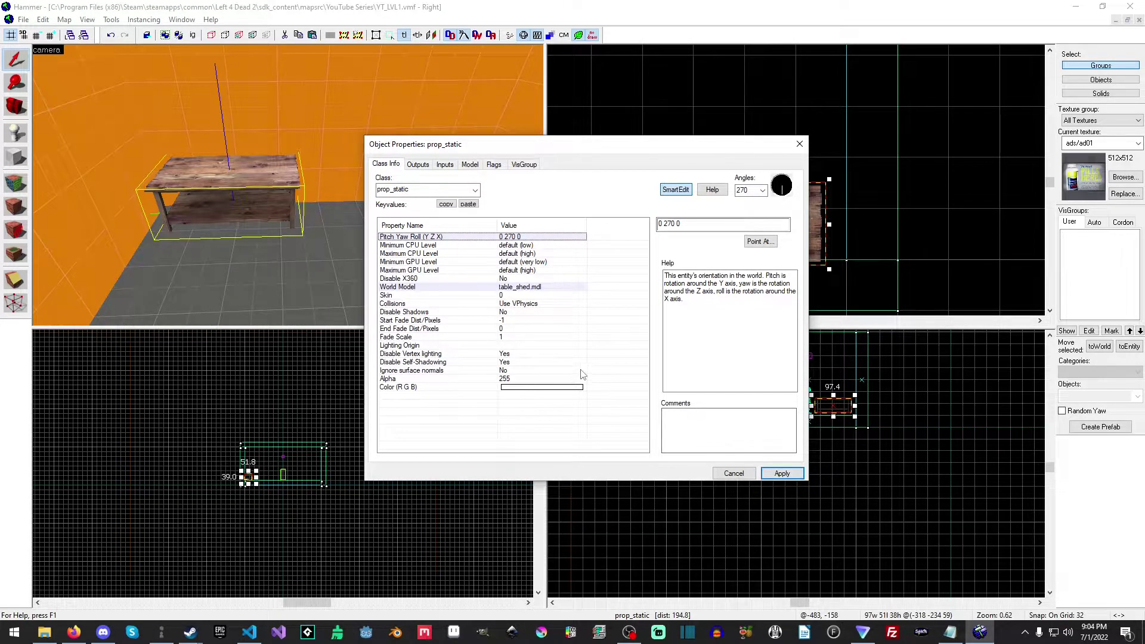
pyautogui.click(734, 474)
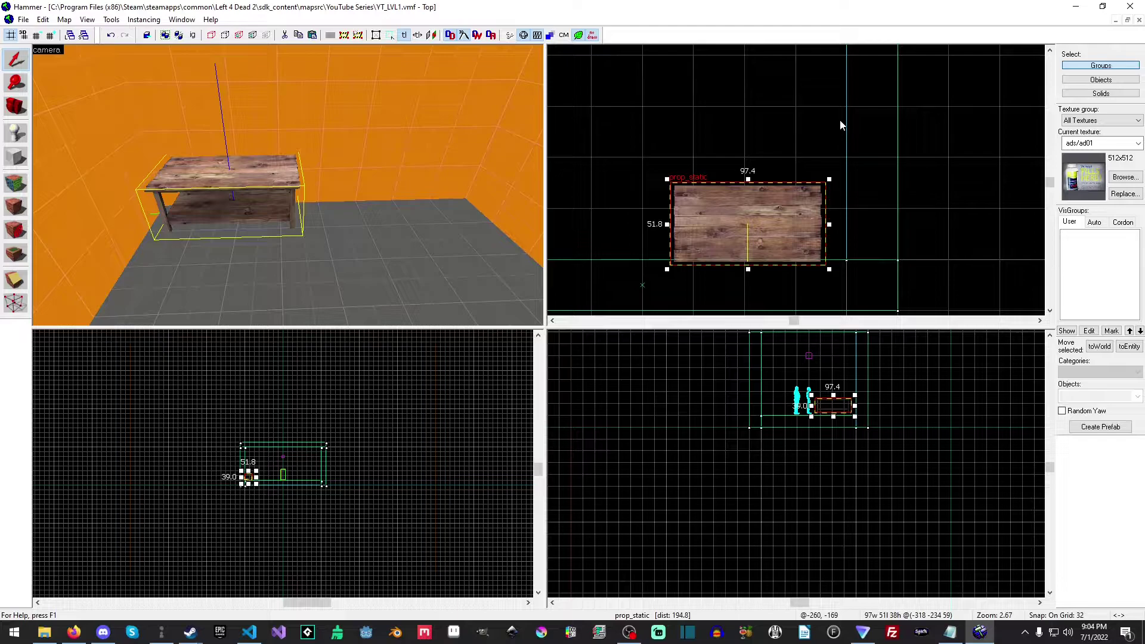
# Move the table about 10 units away from the nearby wall in the top view.
pyautogui.moveTo(774, 224); pyautogui.dragTo(772, 210)
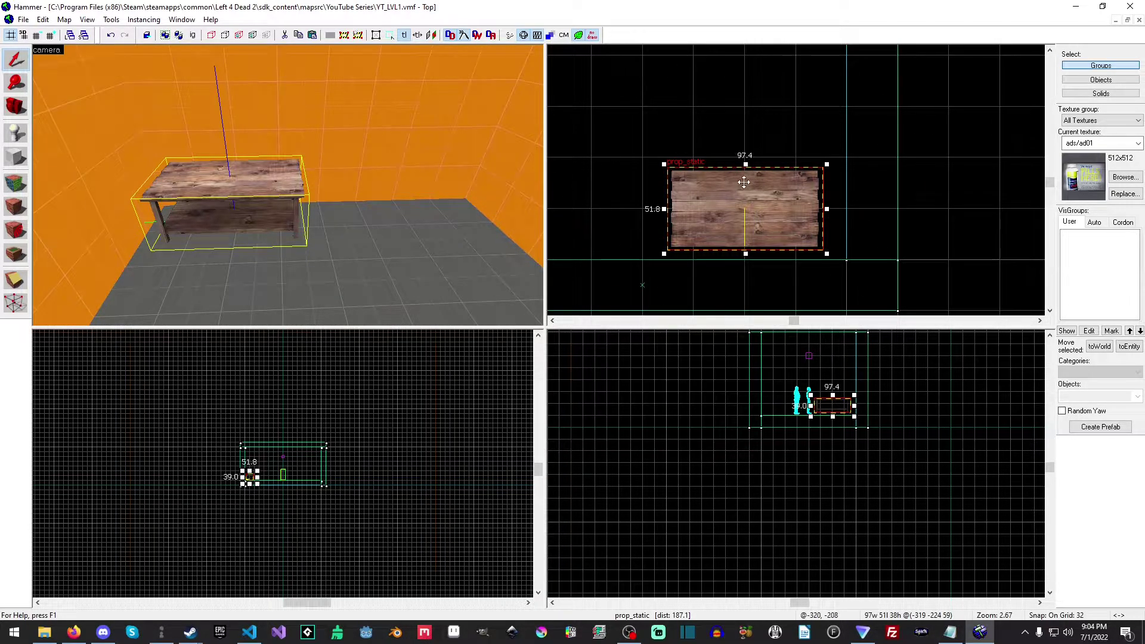
pyautogui.moveTo(750, 198); pyautogui.dragTo(772, 235)
pyautogui.moveTo(831, 411); pyautogui.dragTo(853, 405)
pyautogui.hotkey('ctrl', 'z')
# Try rotating and skewing the table in the top view, undoing each transformation.
pyautogui.click(780, 212)
pyautogui.click(707, 193)
pyautogui.moveTo(664, 163); pyautogui.dragTo(786, 261)
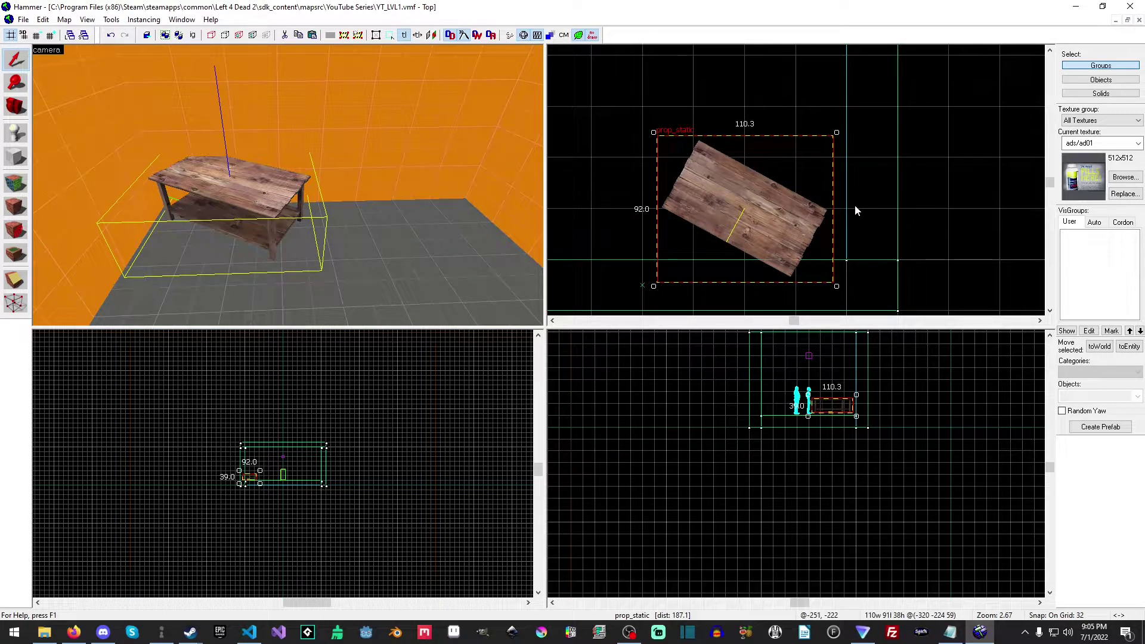
pyautogui.hotkey('ctrl', 'z')
pyautogui.click(781, 190)
pyautogui.moveTo(828, 209); pyautogui.dragTo(829, 84)
pyautogui.hotkey('ctrl', 'z')
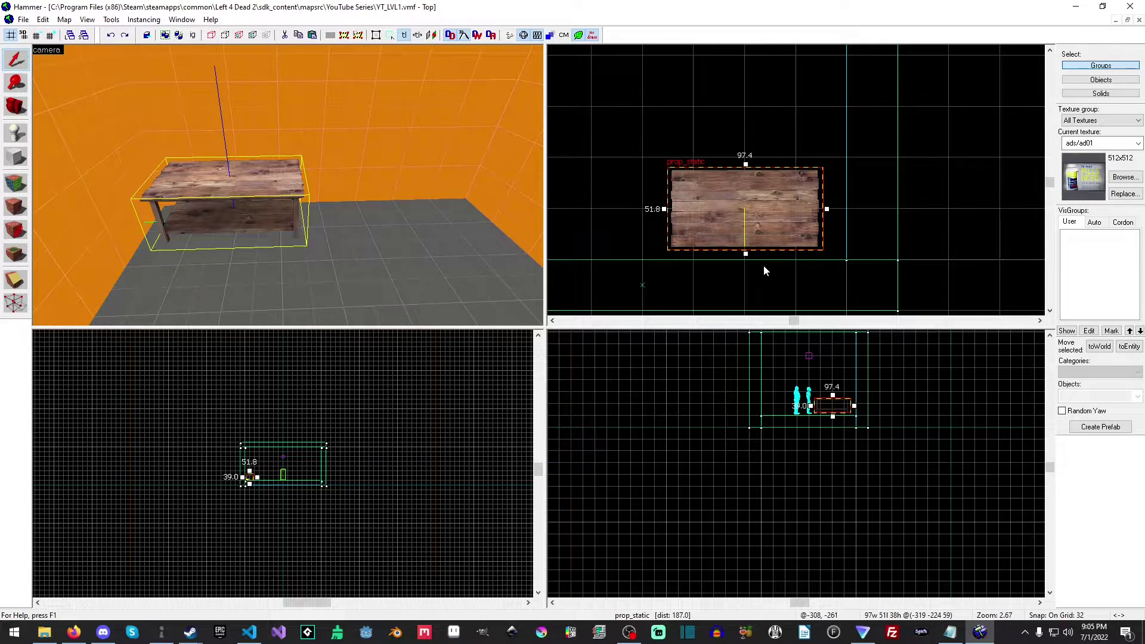
# Reduce the snap grid size to 4 for finer positioning of the table.
pyautogui.scroll(6, 903, 445)
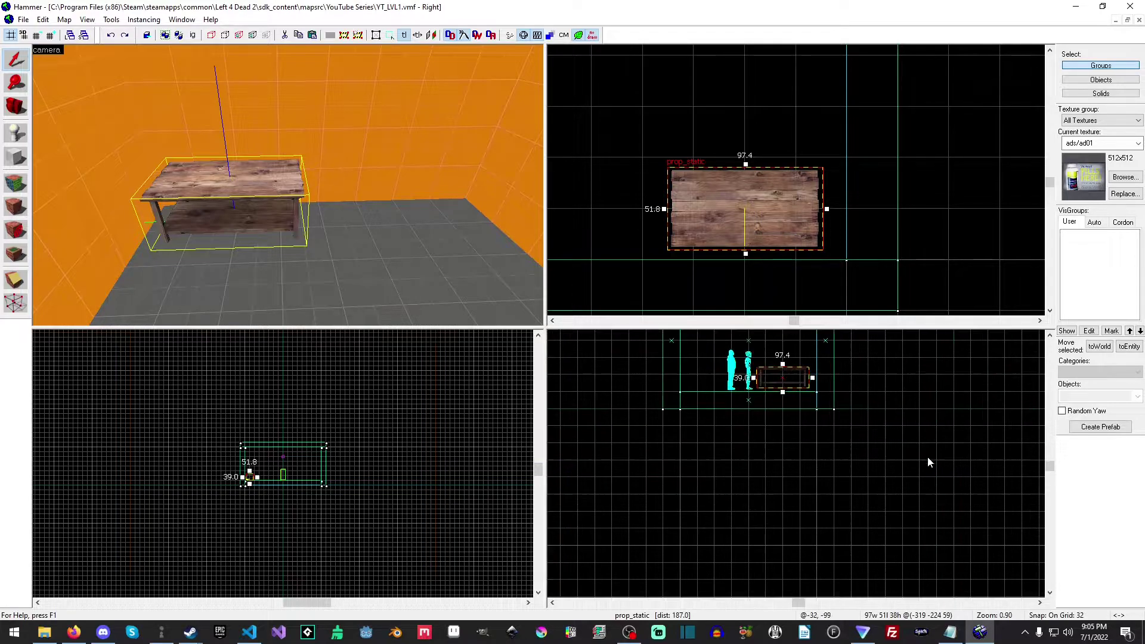
pyautogui.scroll(3, 726, 271)
pyautogui.scroll(1, 708, 369)
pyautogui.moveTo(708, 368); pyautogui.dragTo(791, 474, button='middle')
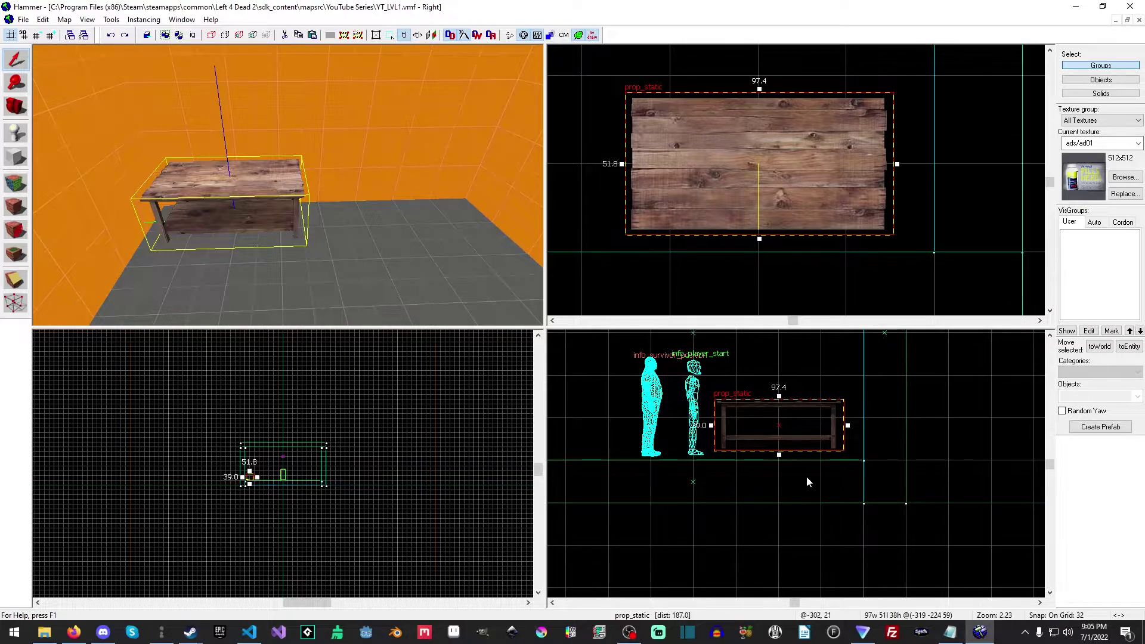
pyautogui.scroll(4, 738, 441)
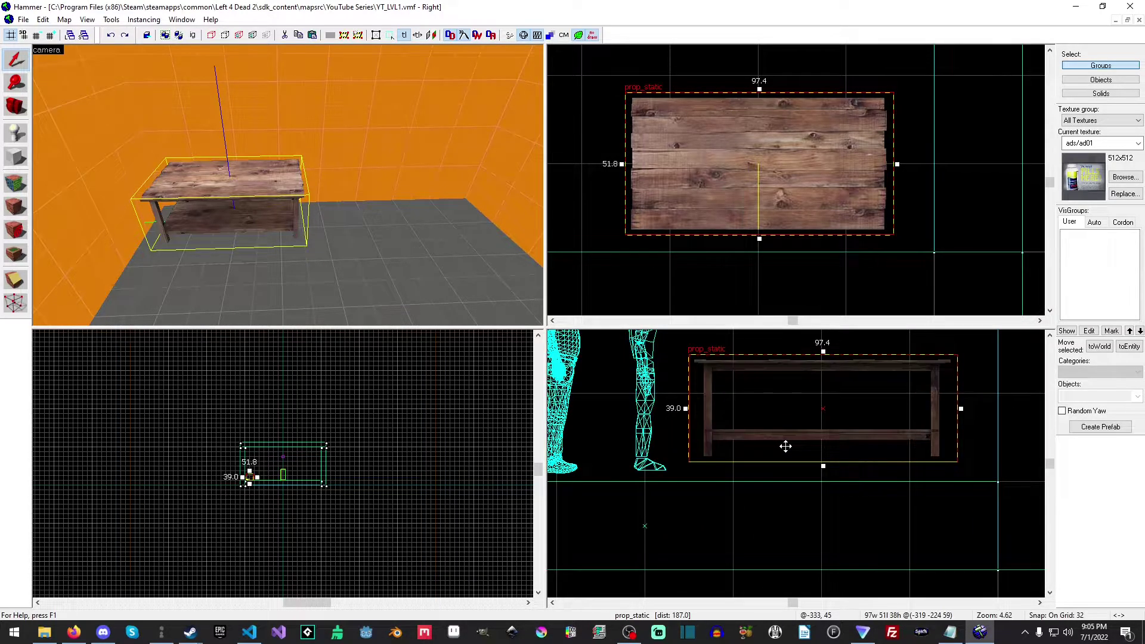
pyautogui.press('[')
pyautogui.press('[')
pyautogui.press('[')
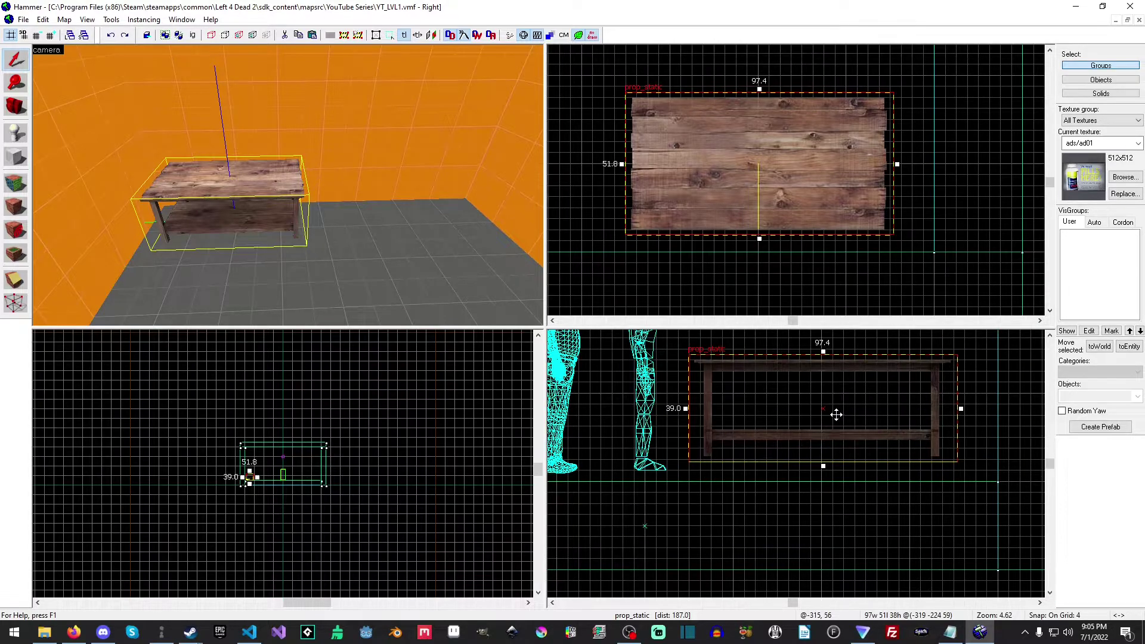
# Lower the table until its legs rest on the floor, and shift it about 8 by 4 units toward the room's corner.
pyautogui.moveTo(837, 414); pyautogui.dragTo(837, 438)
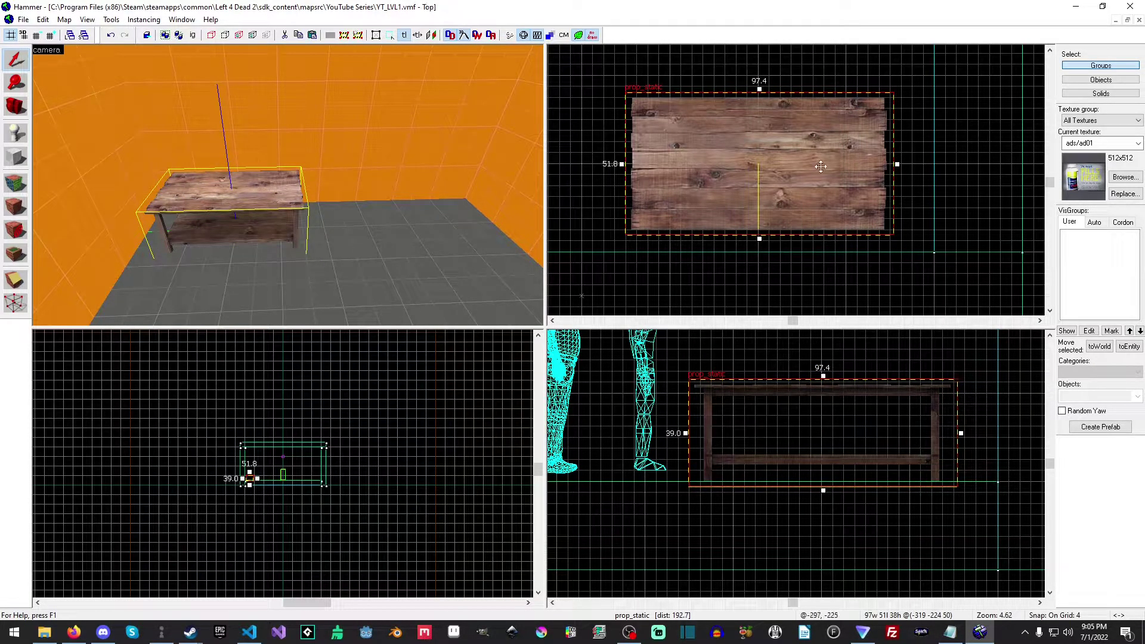
pyautogui.moveTo(817, 168); pyautogui.dragTo(839, 177)
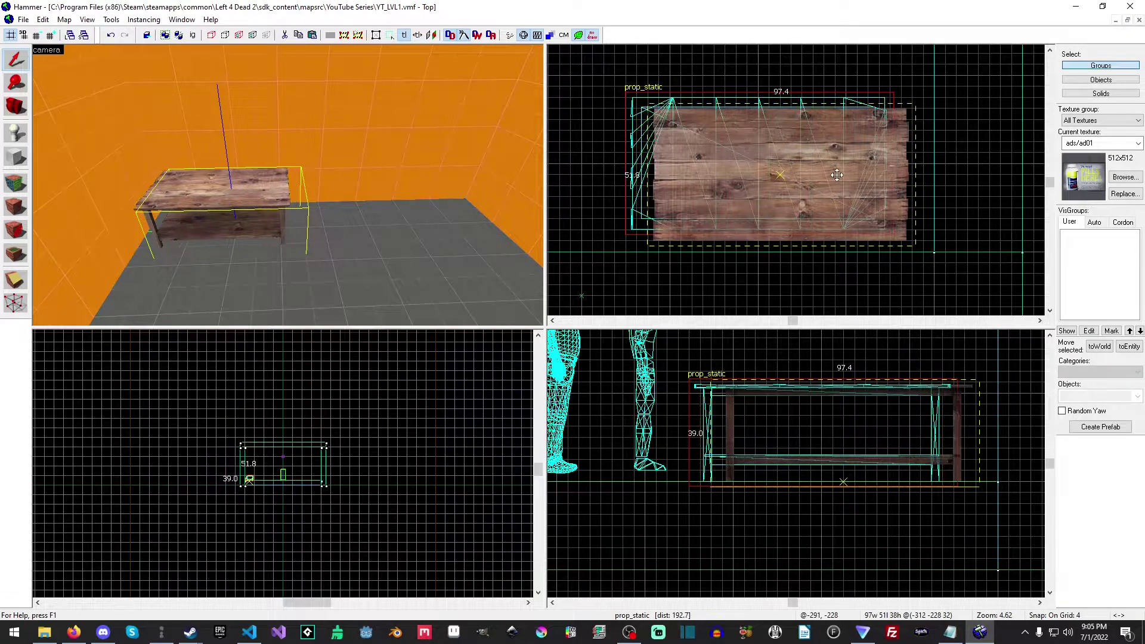
pyautogui.moveTo(837, 174); pyautogui.dragTo(837, 174)
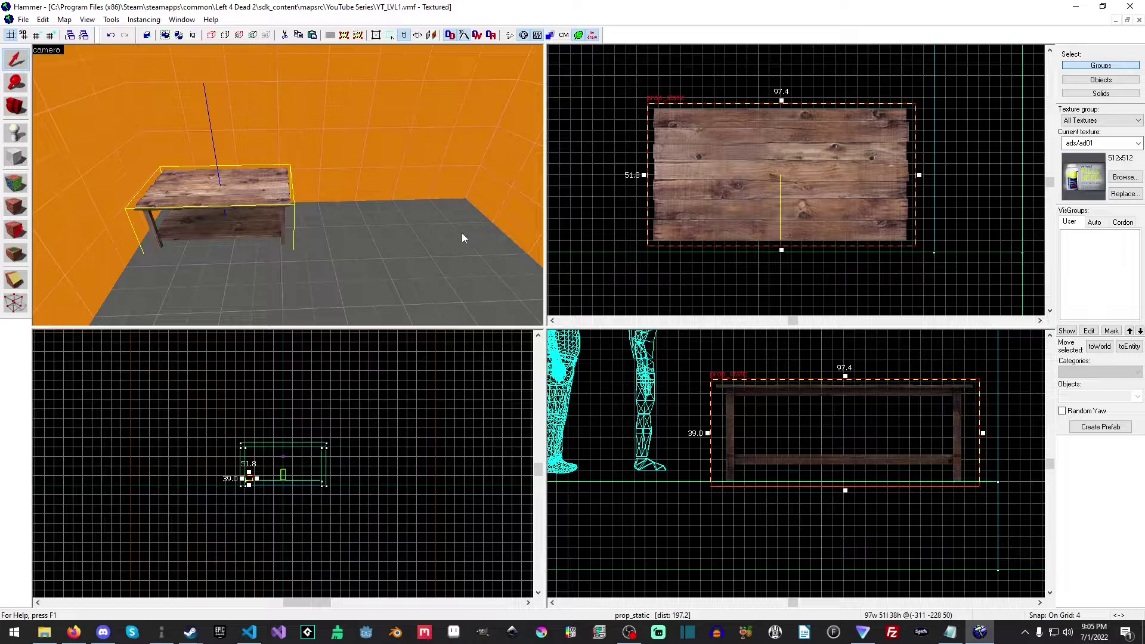
# Place a copy of the table about 140 units beside the first one, resting on the floor and in line with it.
pyautogui.hotkey('ctrl', 'v')
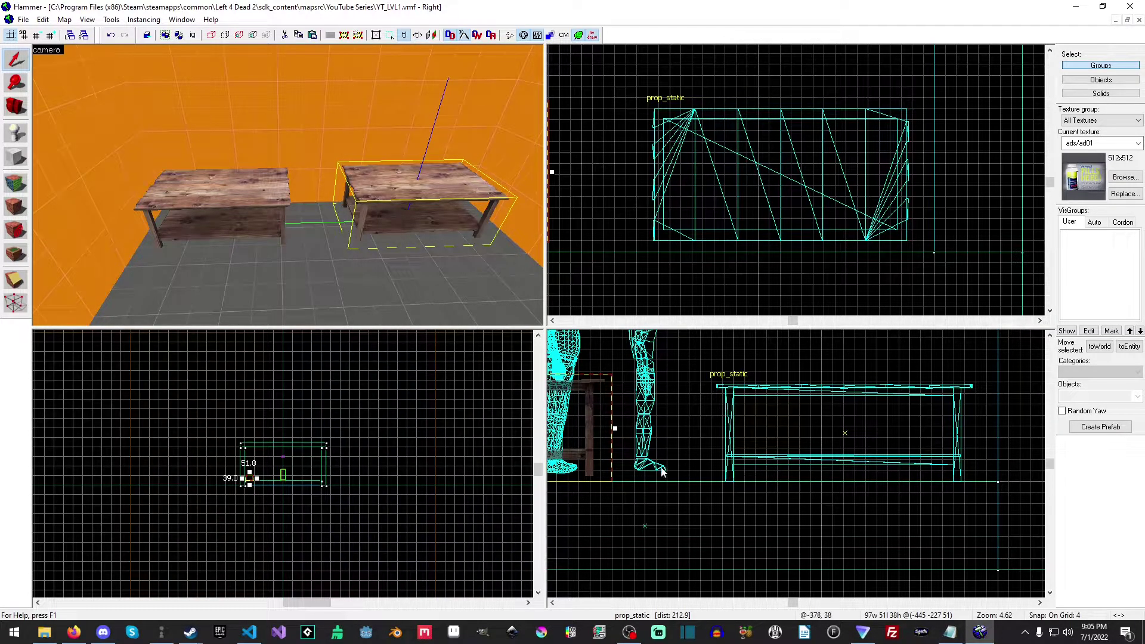
pyautogui.moveTo(660, 470); pyautogui.dragTo(869, 462, button='middle')
pyautogui.moveTo(697, 431); pyautogui.dragTo(677, 431)
pyautogui.press('Escape')
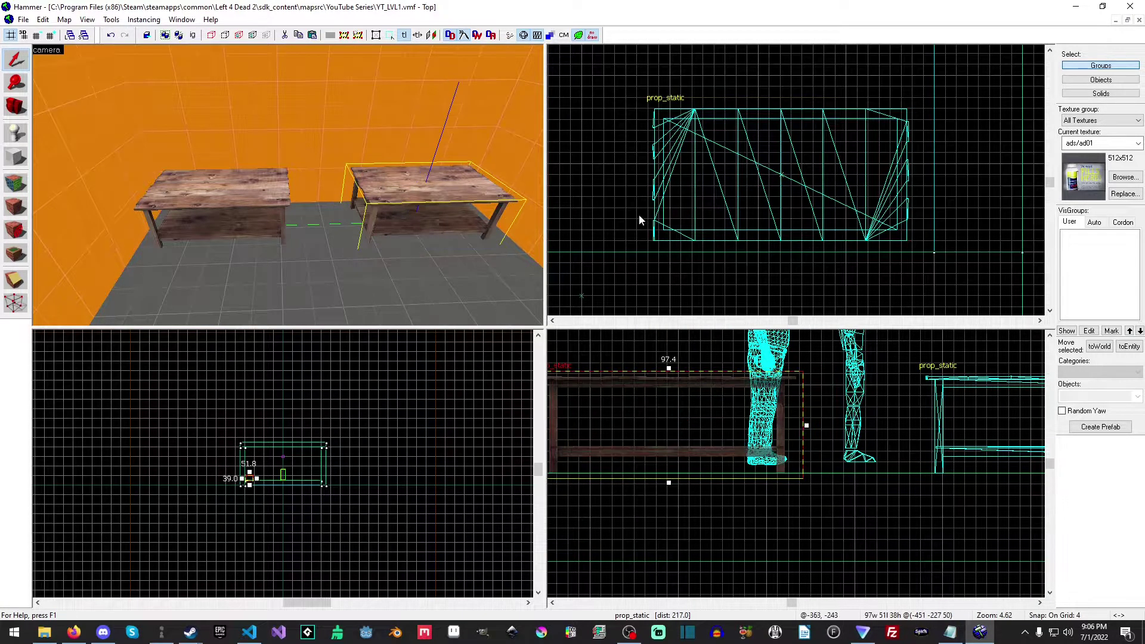
pyautogui.moveTo(637, 215); pyautogui.dragTo(911, 240, button='middle')
pyautogui.moveTo(786, 232); pyautogui.dragTo(923, 237, button='middle')
pyautogui.moveTo(808, 225); pyautogui.dragTo(824, 199)
pyautogui.moveTo(985, 194); pyautogui.dragTo(606, 191, button='middle')
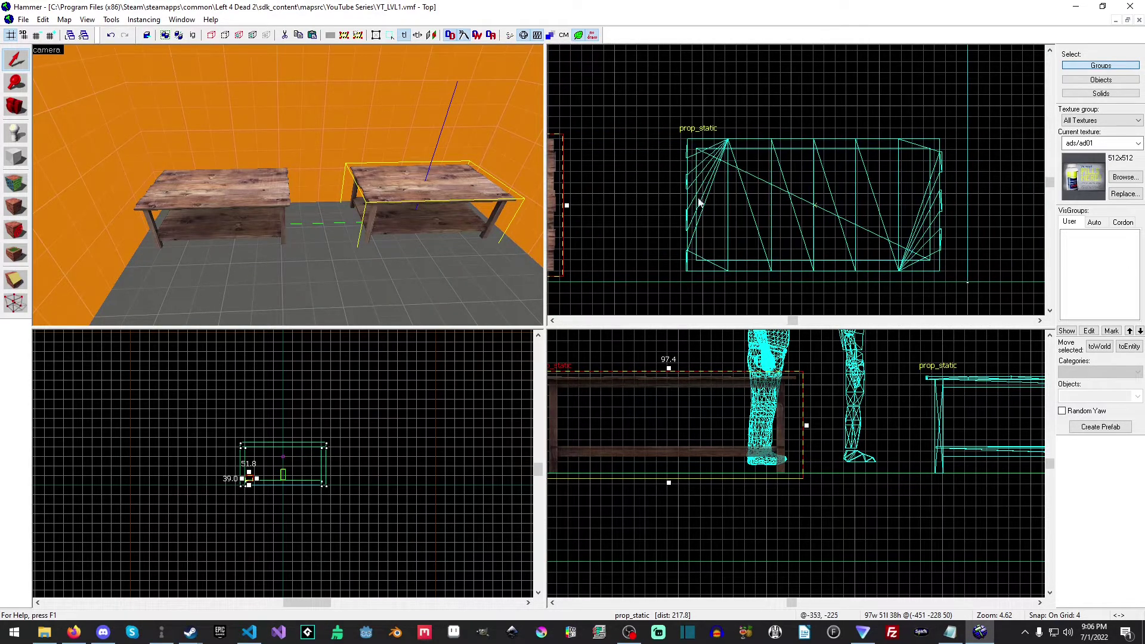
# Move the copied table 4 units farther away from the first table and clear the selection.
pyautogui.moveTo(603, 202); pyautogui.dragTo(923, 213)
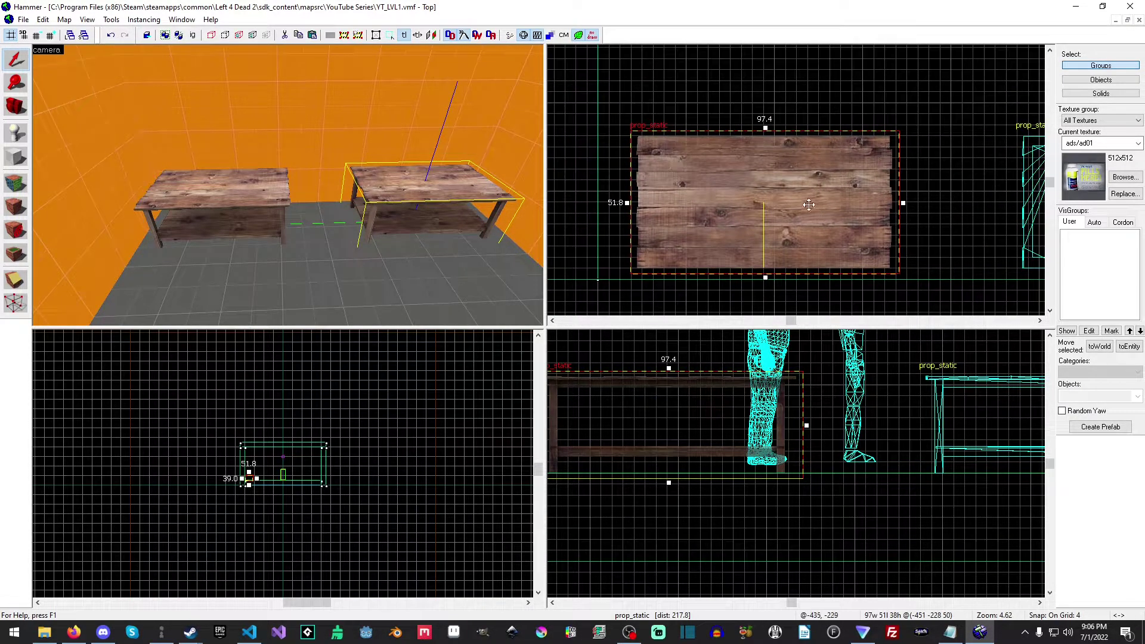
pyautogui.moveTo(809, 205); pyautogui.dragTo(798, 204)
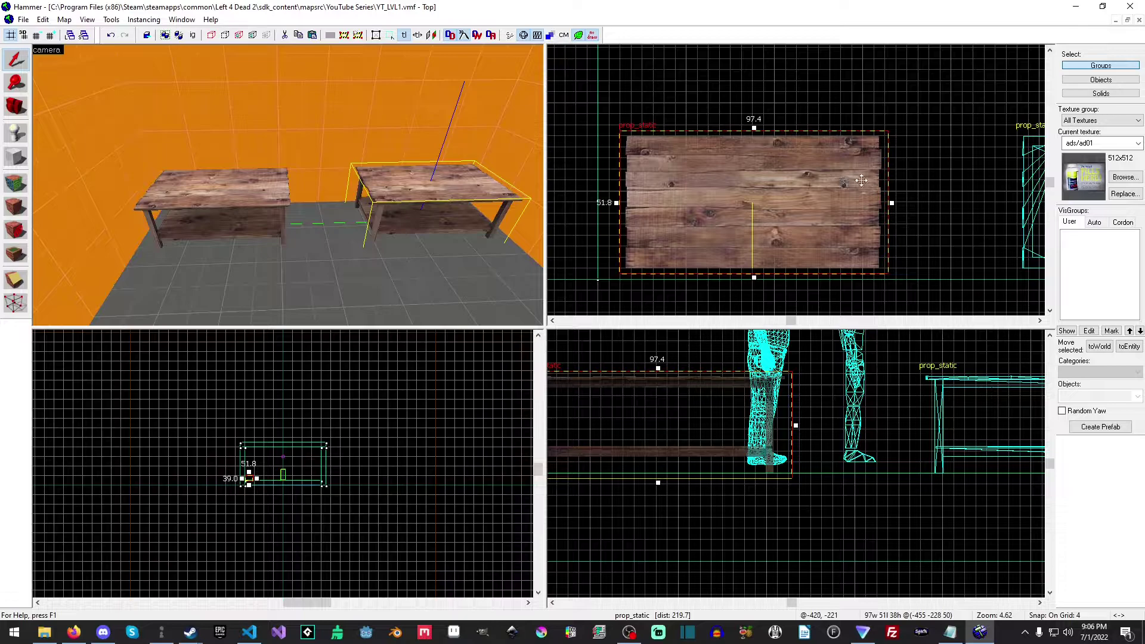
pyautogui.moveTo(946, 186); pyautogui.dragTo(698, 140, button='middle')
pyautogui.scroll(-3, 699, 143)
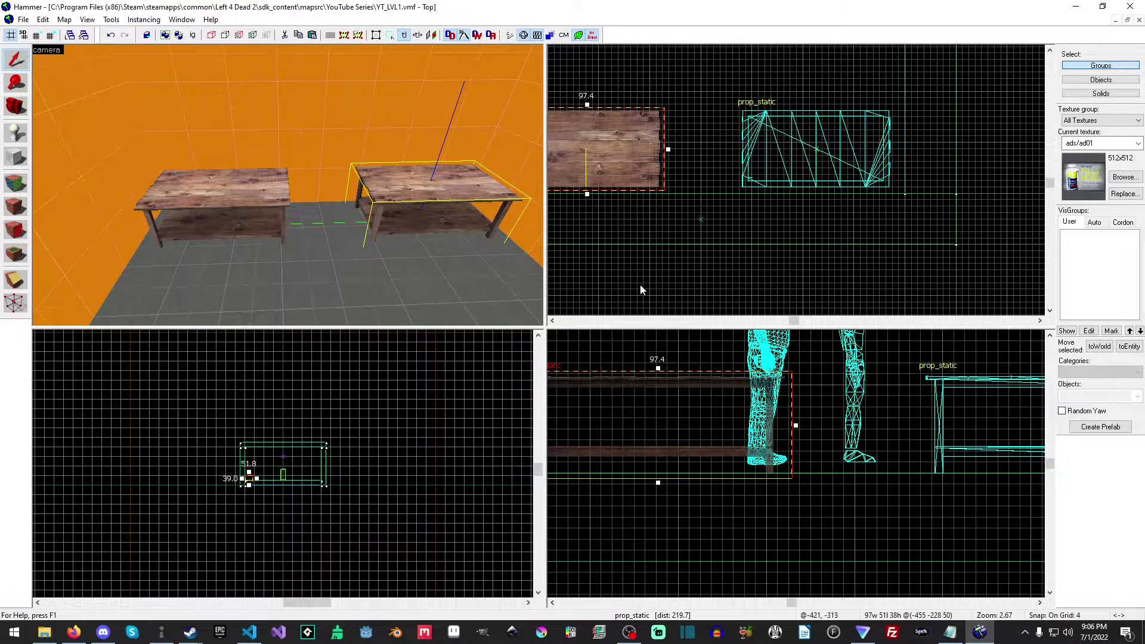
pyautogui.press('Escape')
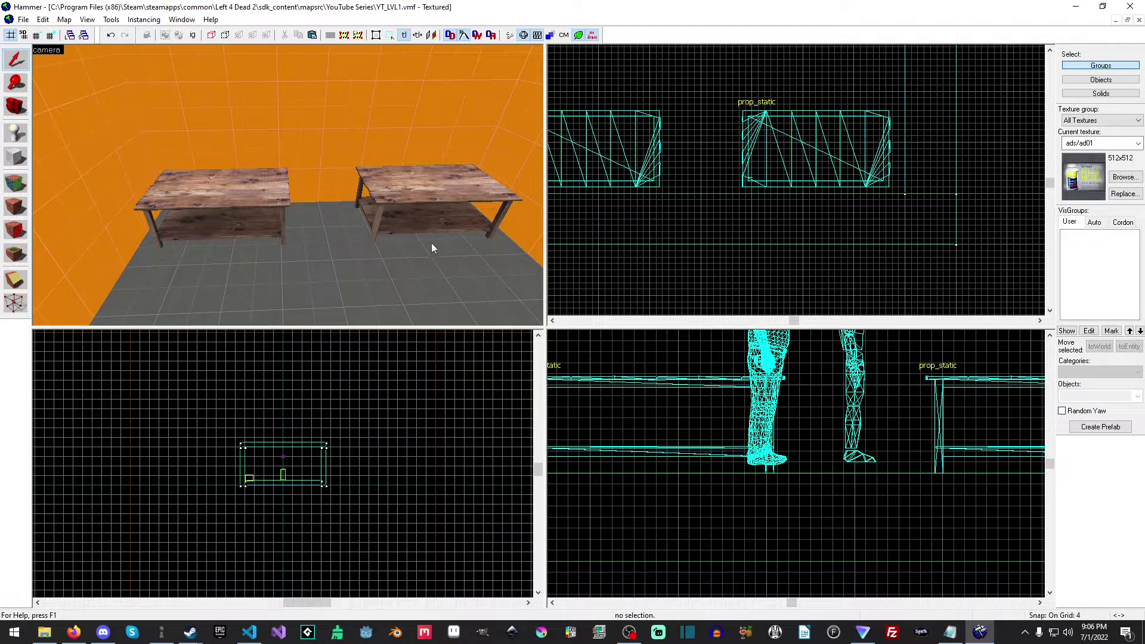
# Examine the wood surfaces of the tabletop and lower shelf up close in the 3D view.
pyautogui.press('z')
pyautogui.press('w')
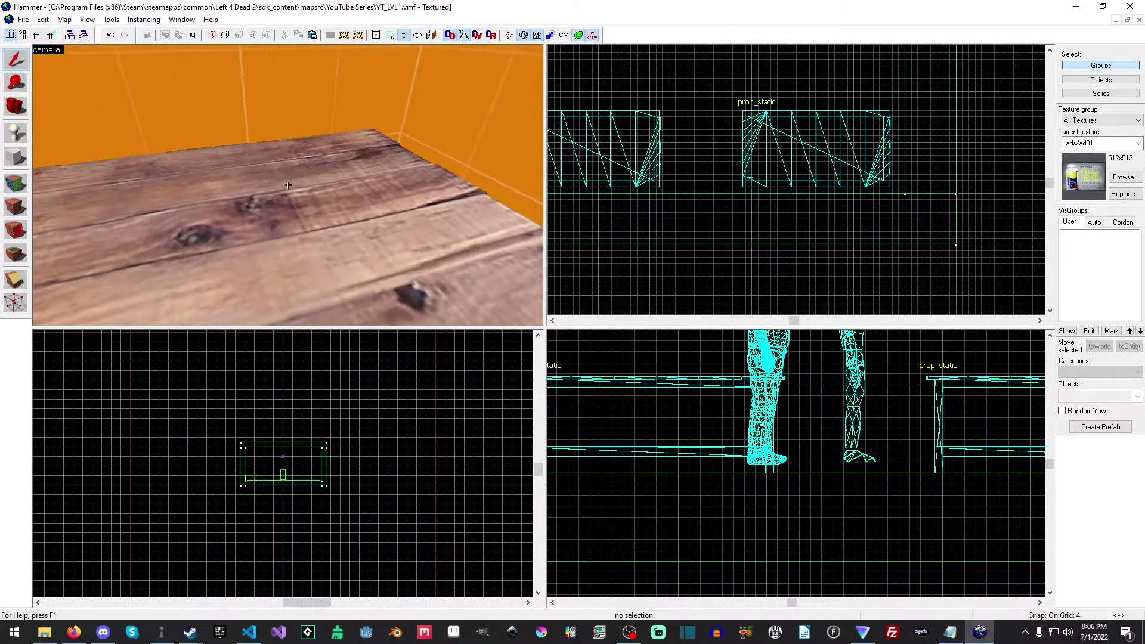
pyautogui.press('s')
pyautogui.press('w')
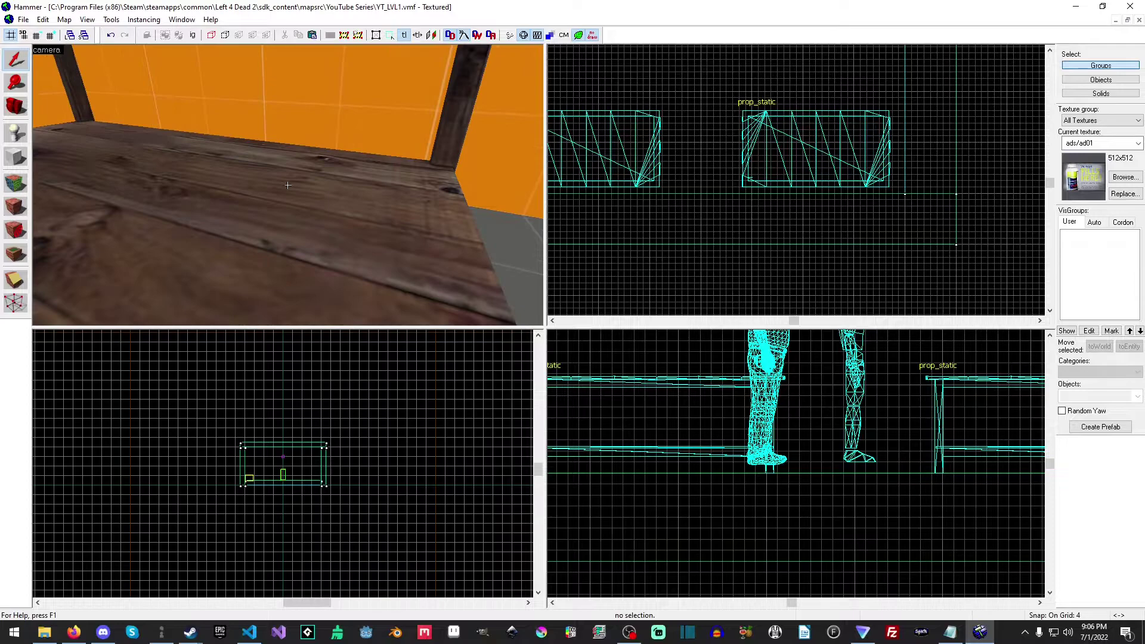
pyautogui.press('s')
pyautogui.press('w')
pyautogui.press('s')
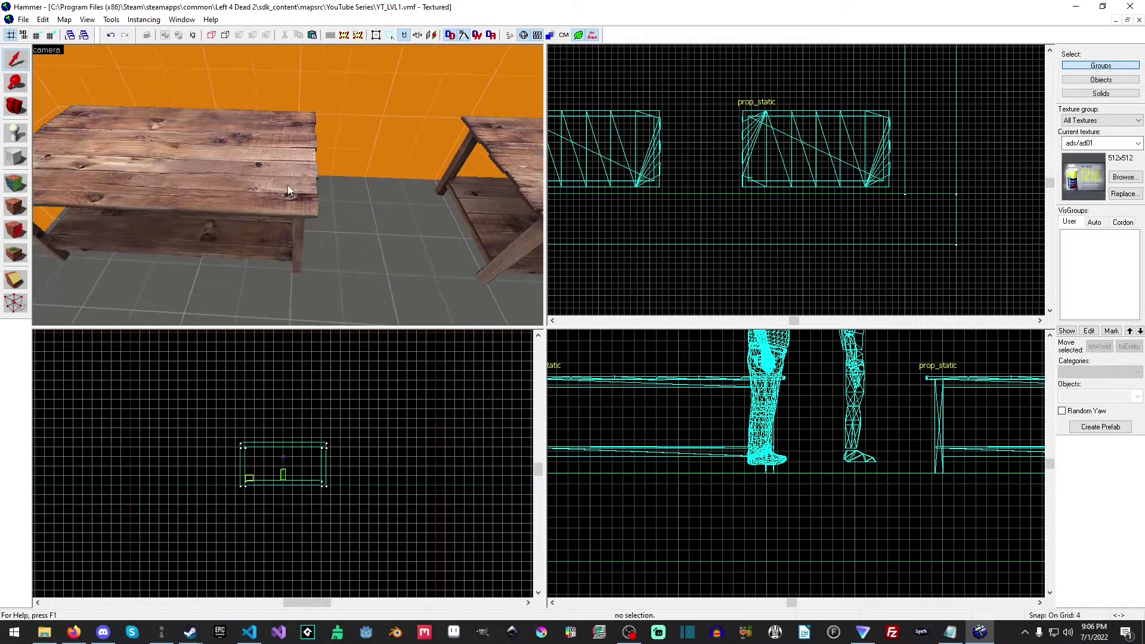
pyautogui.press('z')
# Set the Entity tool to create weapon_first_aid_kit_spawn entities.
pyautogui.click(16, 133)
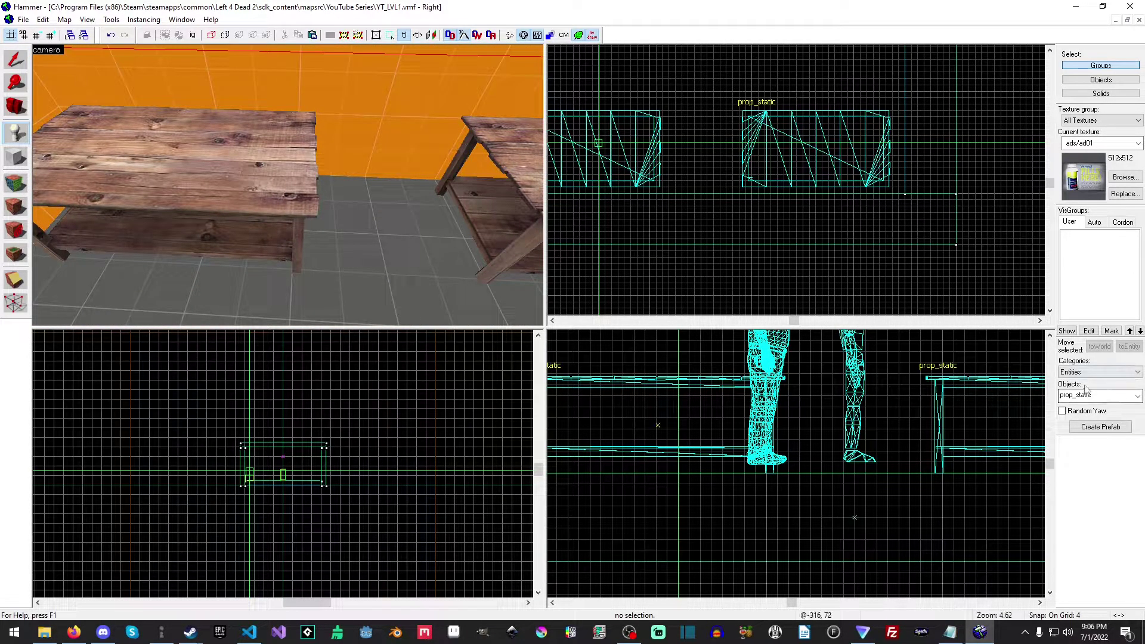
pyautogui.doubleClick(1091, 396)
pyautogui.click(1139, 396)
pyautogui.scroll(-10, 1106, 296)
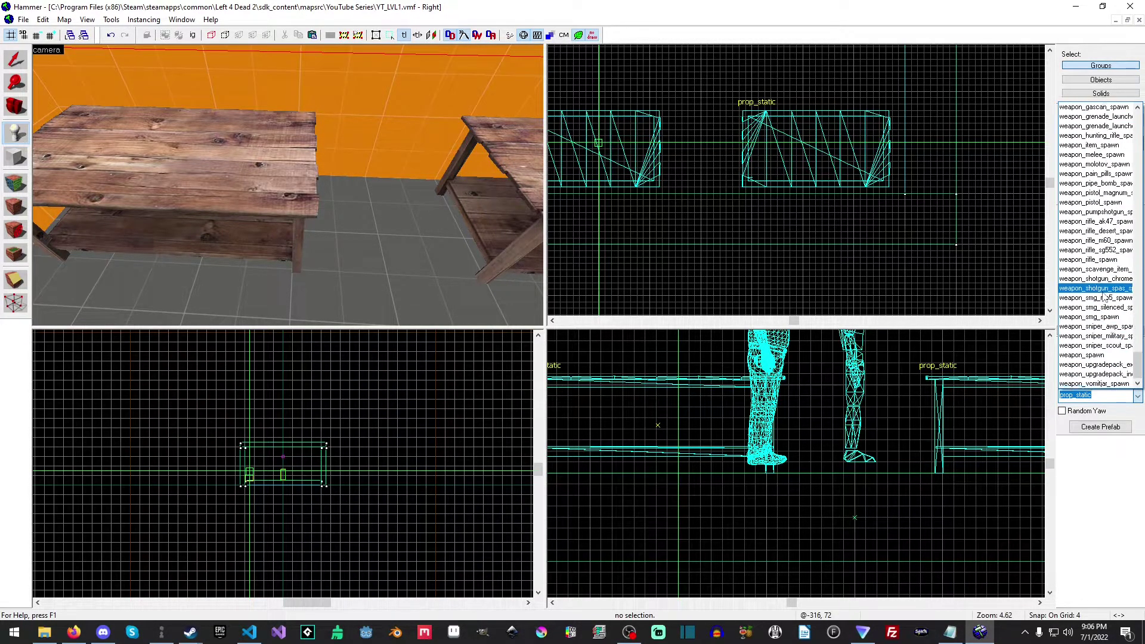
pyautogui.scroll(3, 1105, 221)
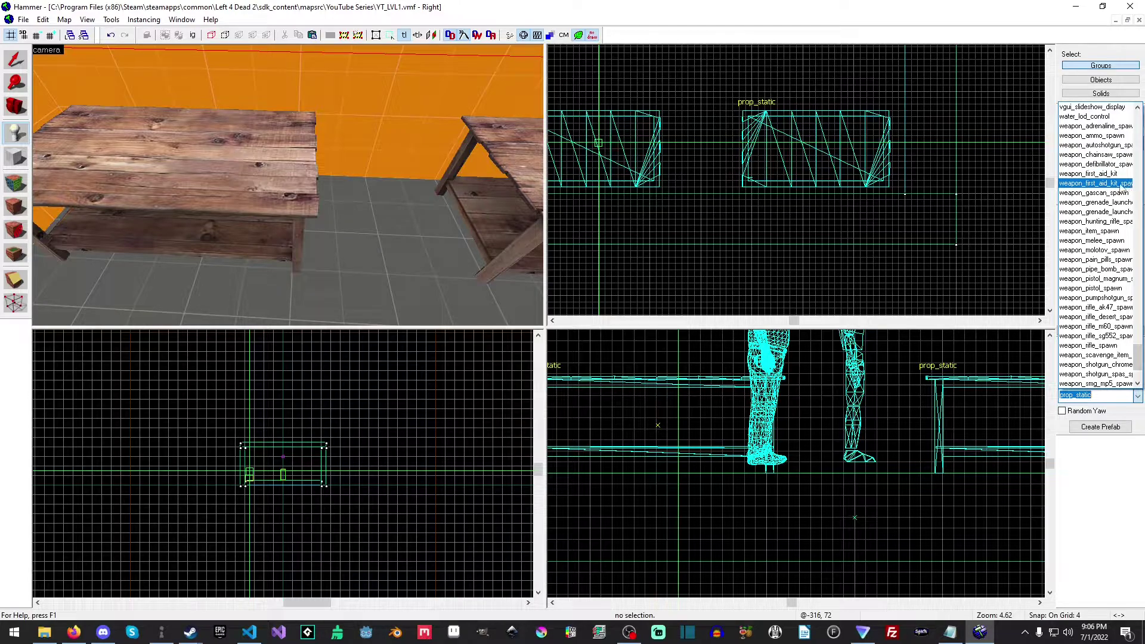
pyautogui.click(1089, 183)
pyautogui.click(12, 128)
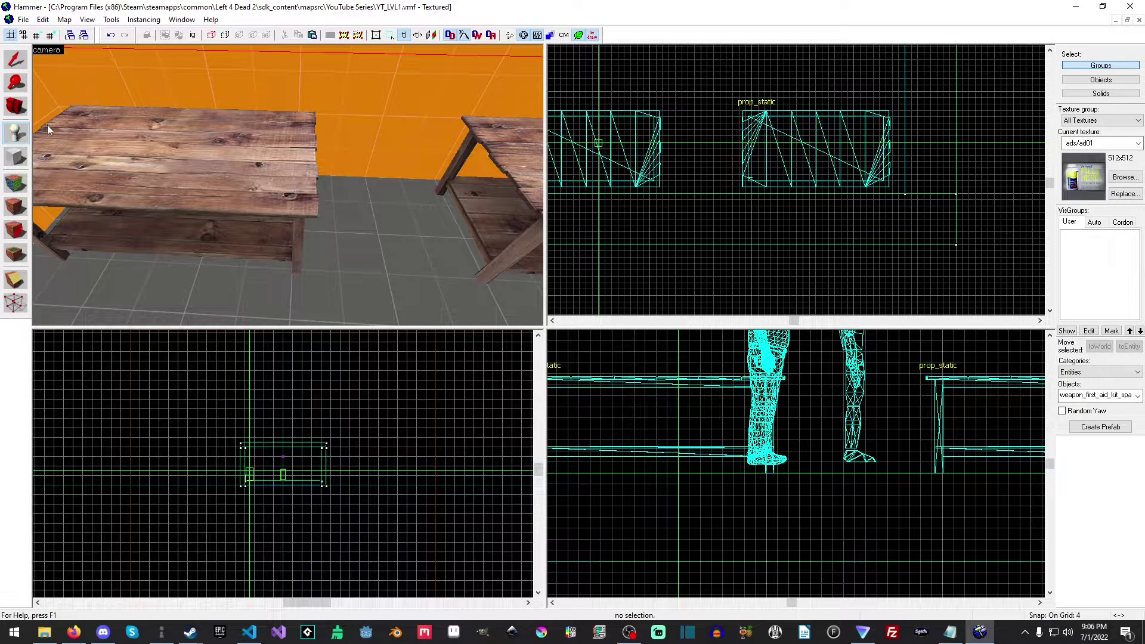
# Create a first aid kit spawn just above one corner of the first table, at the end facing the other table.
pyautogui.click(658, 425)
pyautogui.click(701, 221)
pyautogui.scroll(5, 247, 507)
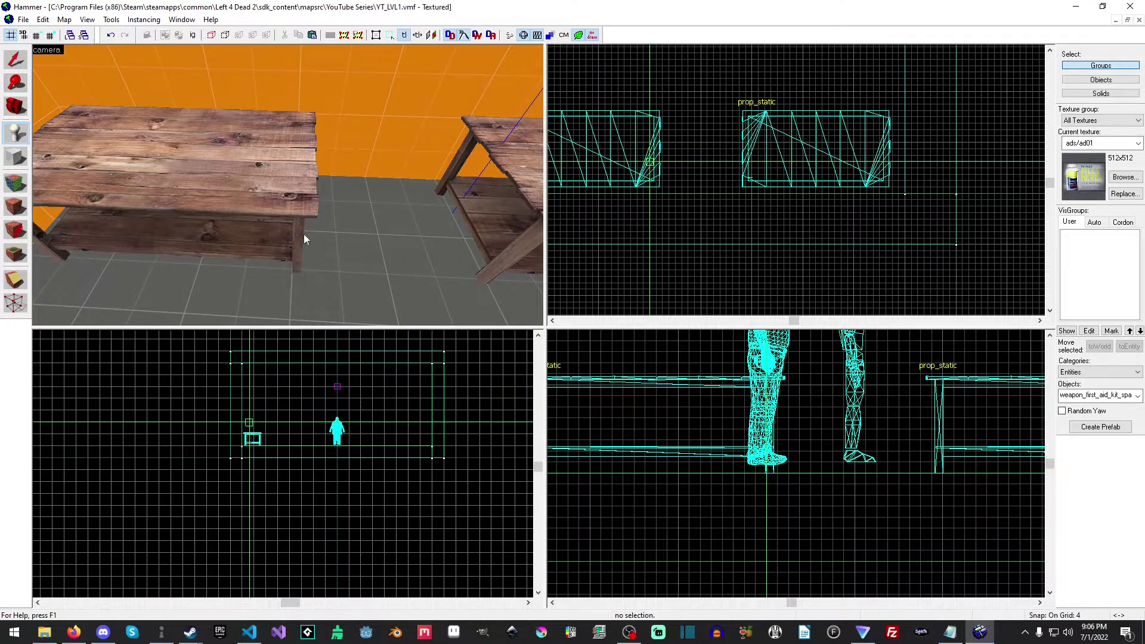
pyautogui.press('s')
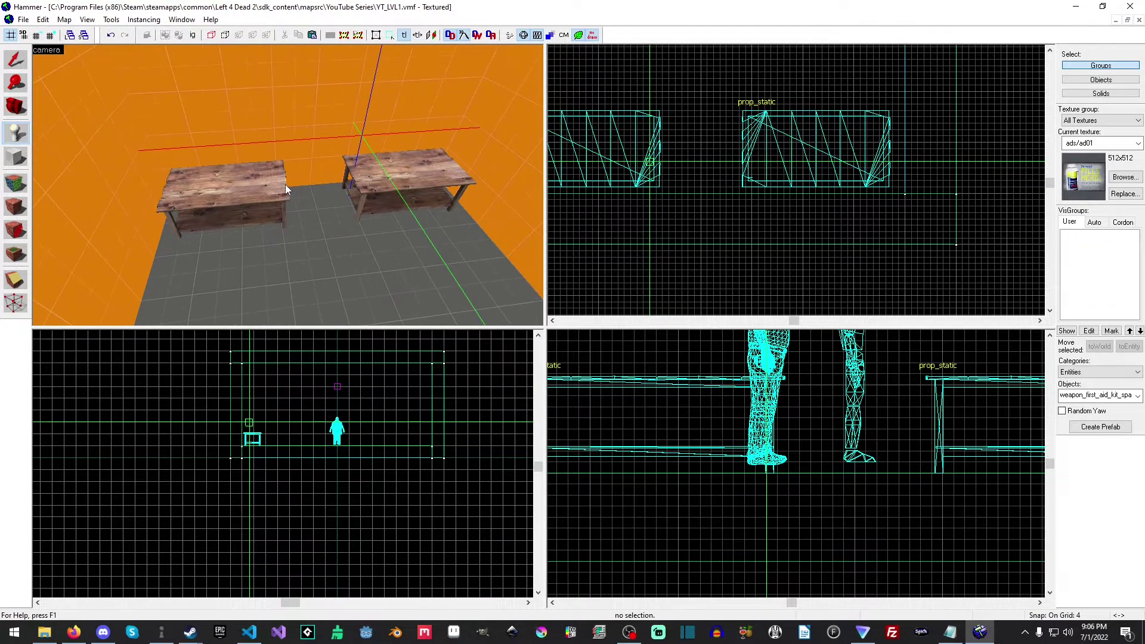
pyautogui.press('w')
pyautogui.press('a')
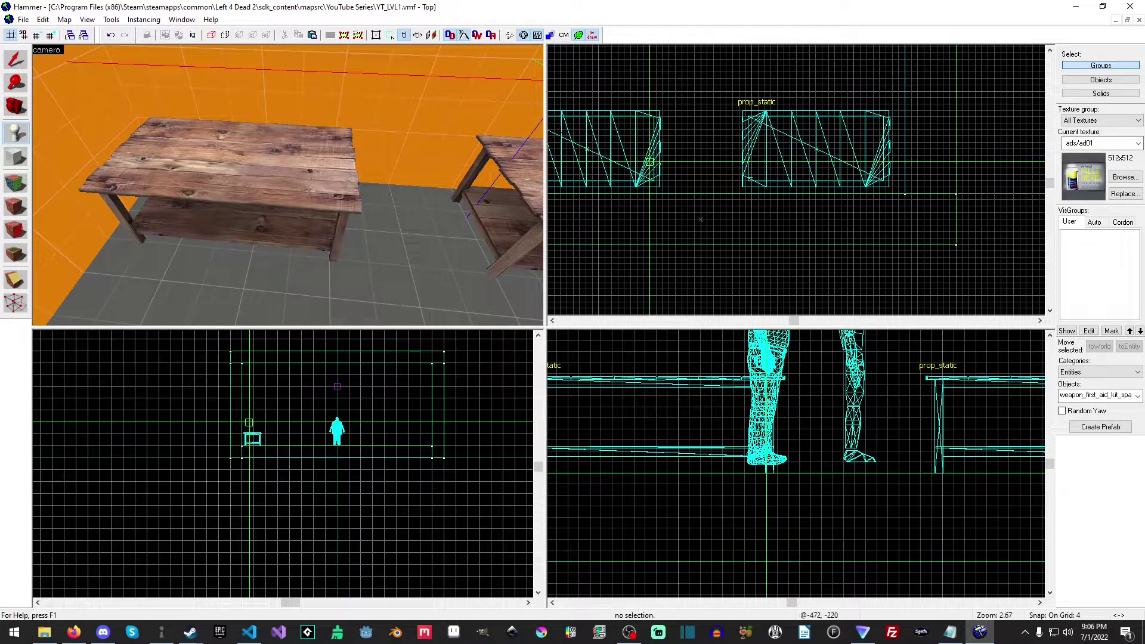
pyautogui.moveTo(662, 129); pyautogui.dragTo(758, 123)
pyautogui.scroll(3, 692, 590)
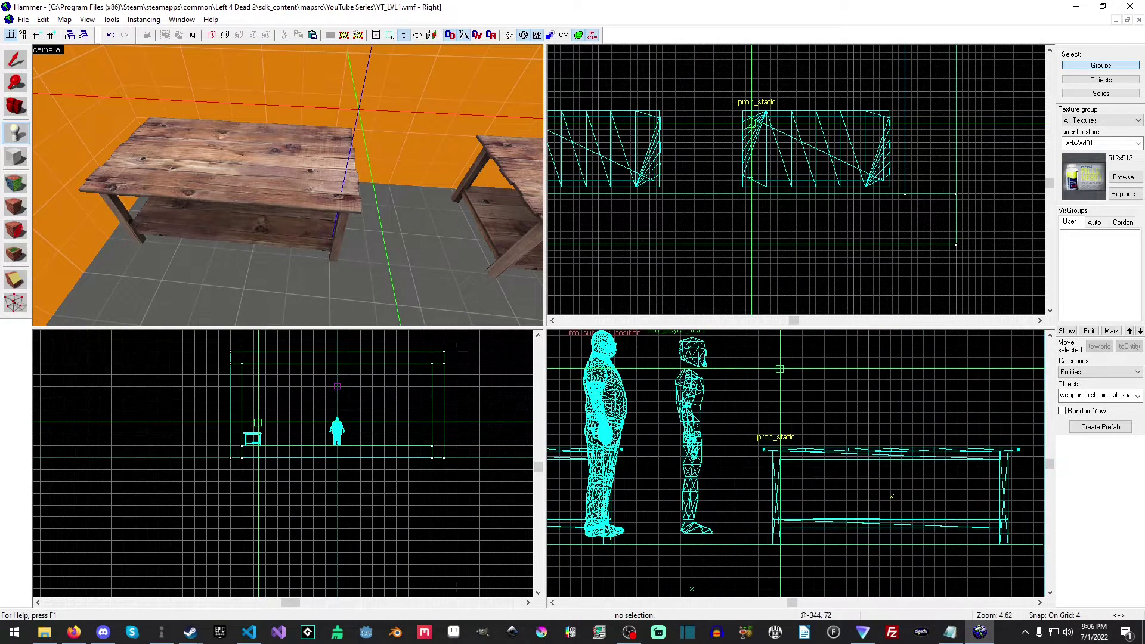
pyautogui.moveTo(780, 393); pyautogui.dragTo(780, 437)
pyautogui.press('Return')
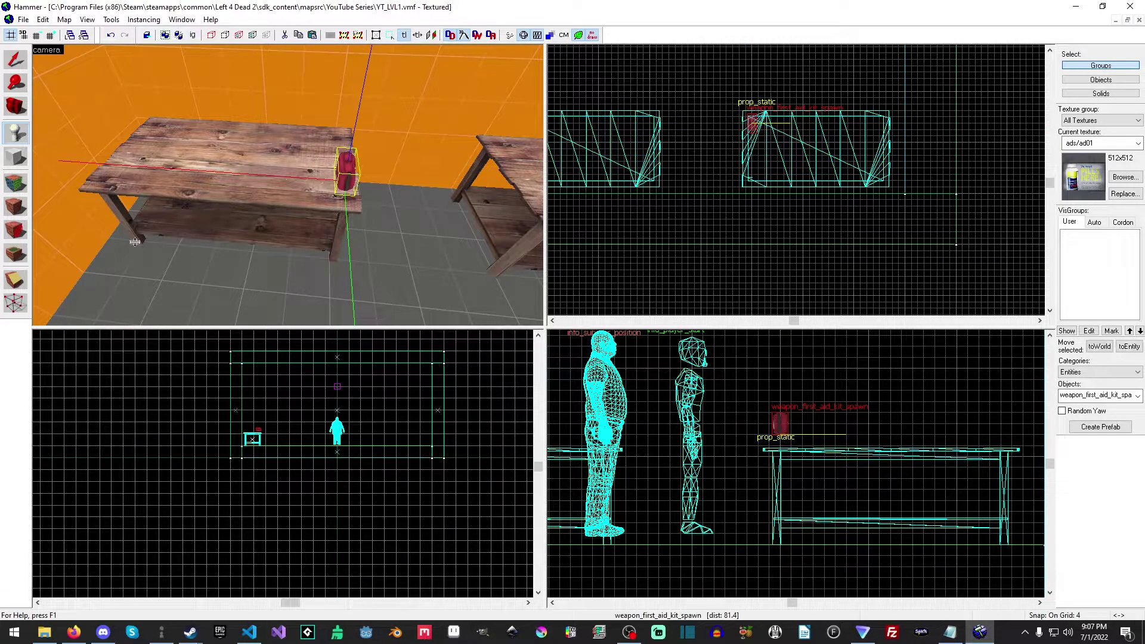
# Lower the first aid kit until it rests on the tabletop, reducing the snap grid size to 1 for the final adjustment.
pyautogui.click(16, 60)
pyautogui.scroll(5, 756, 146)
pyautogui.press('z')
pyautogui.press('d')
pyautogui.press('w')
pyautogui.press('s')
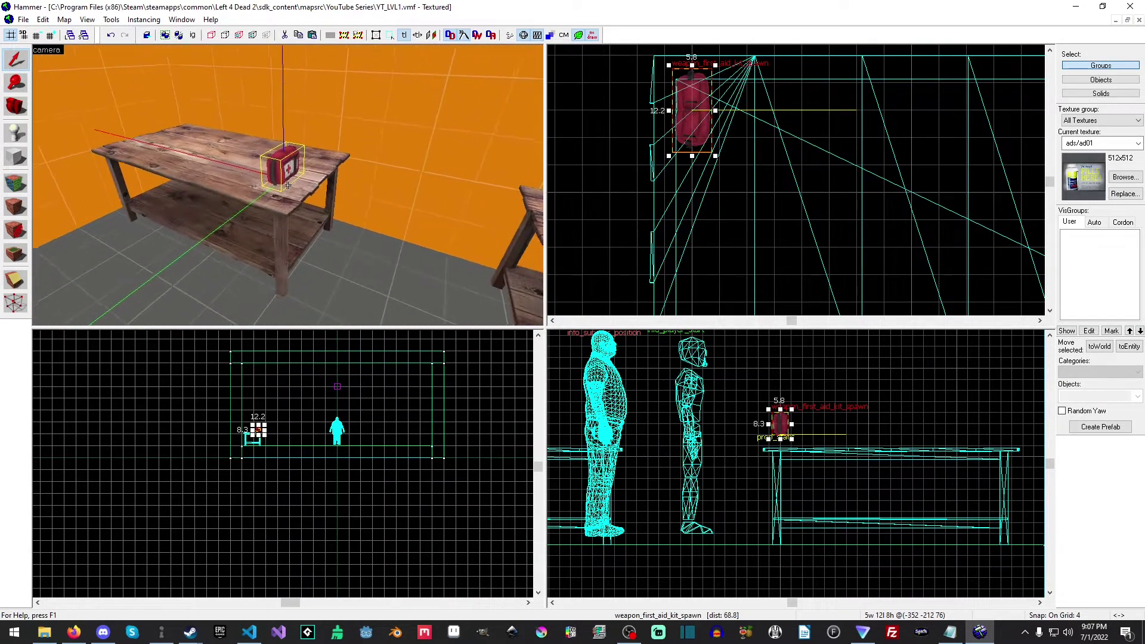
pyautogui.press('w')
pyautogui.press('s')
pyautogui.press('z')
pyautogui.scroll(6, 674, 418)
pyautogui.moveTo(790, 440); pyautogui.dragTo(793, 449)
pyautogui.press('[')
pyautogui.press('[')
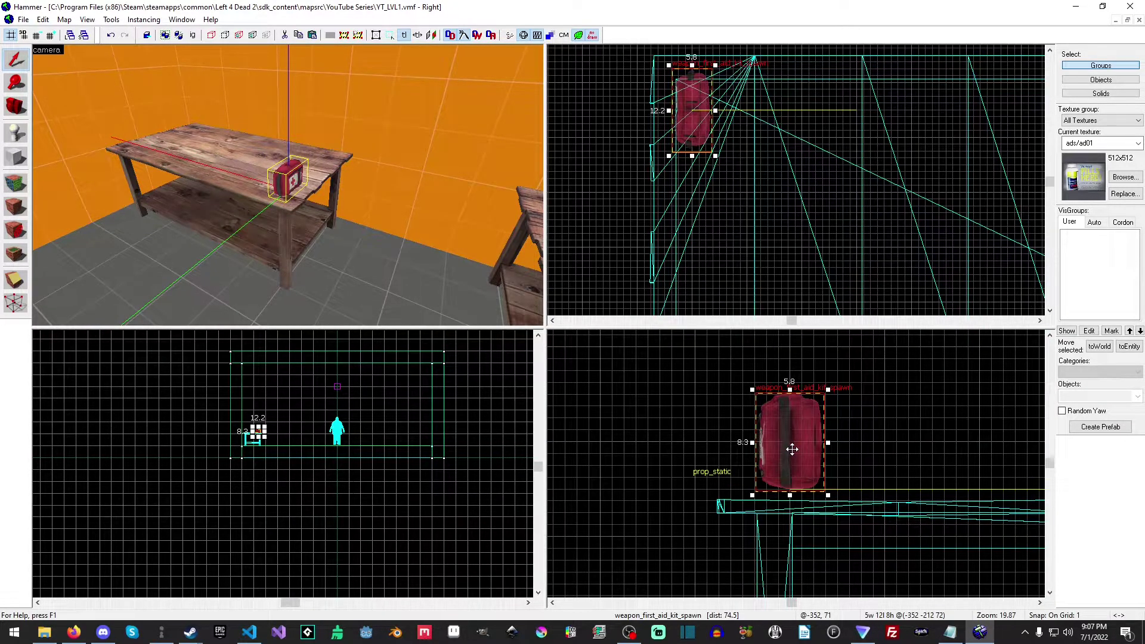
pyautogui.moveTo(793, 451); pyautogui.dragTo(792, 464)
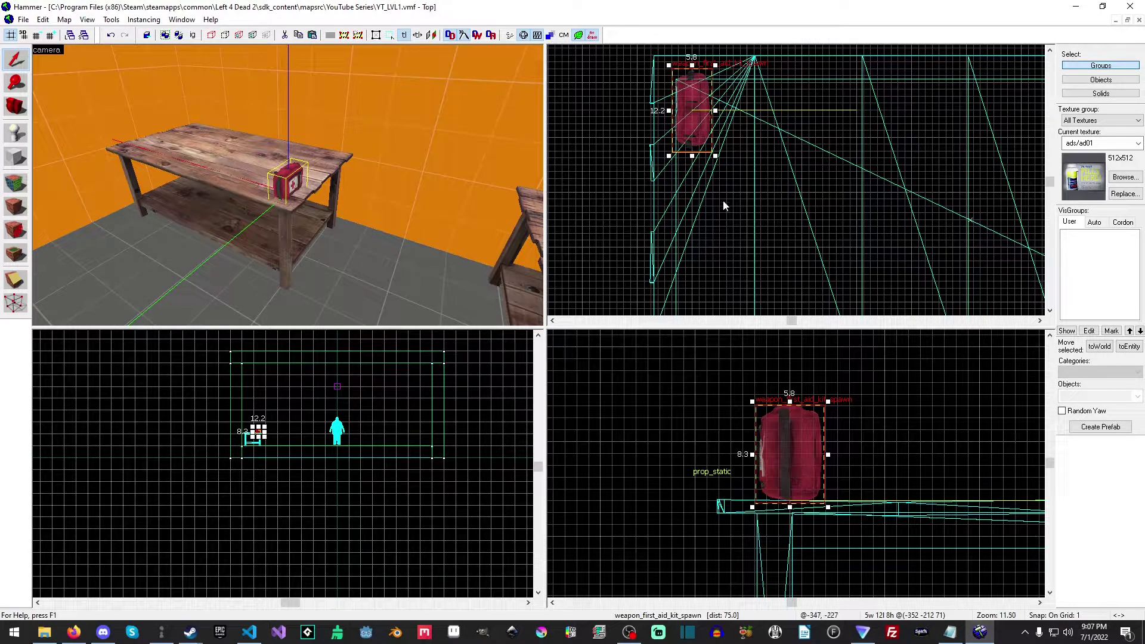
# Rotate the first aid kit diagonally in the top view and place a copy about 10 units beside it on the tabletop.
pyautogui.click(694, 103)
pyautogui.moveTo(718, 65); pyautogui.dragTo(755, 87)
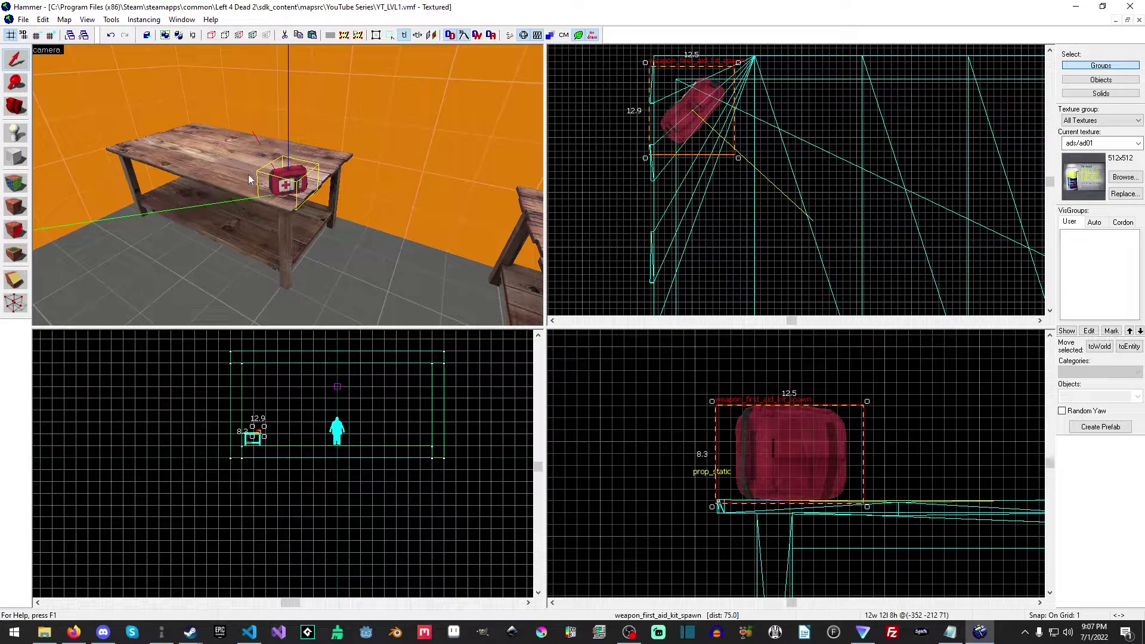
pyautogui.keyDown('shift'); pyautogui.moveTo(687, 108); pyautogui.dragTo(797, 106); pyautogui.keyUp('shift')
pyautogui.moveTo(913, 446); pyautogui.dragTo(883, 454)
# Copy both first aid kits and place the copies on the tabletop as a second row about 12 units from the first pair.
pyautogui.click(292, 185)
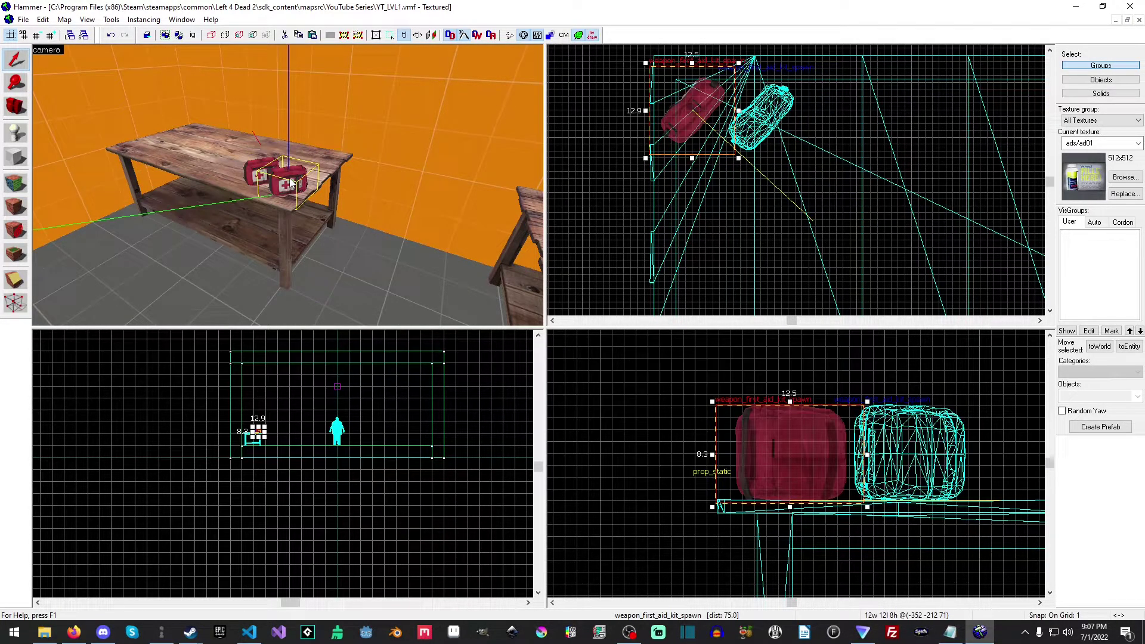
pyautogui.keyDown('ctrl'); pyautogui.click(259, 174); pyautogui.keyUp('ctrl')
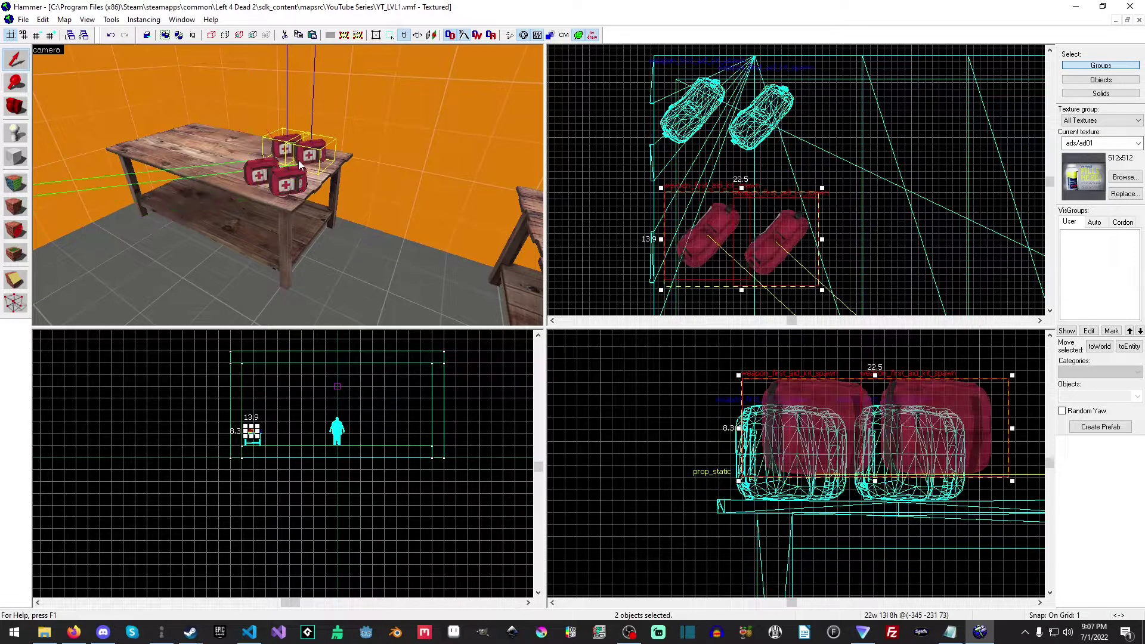
pyautogui.hotkey('ctrl', 'c')
pyautogui.hotkey('ctrl', 'v')
pyautogui.moveTo(777, 231); pyautogui.dragTo(769, 196)
pyautogui.moveTo(916, 425); pyautogui.dragTo(916, 443)
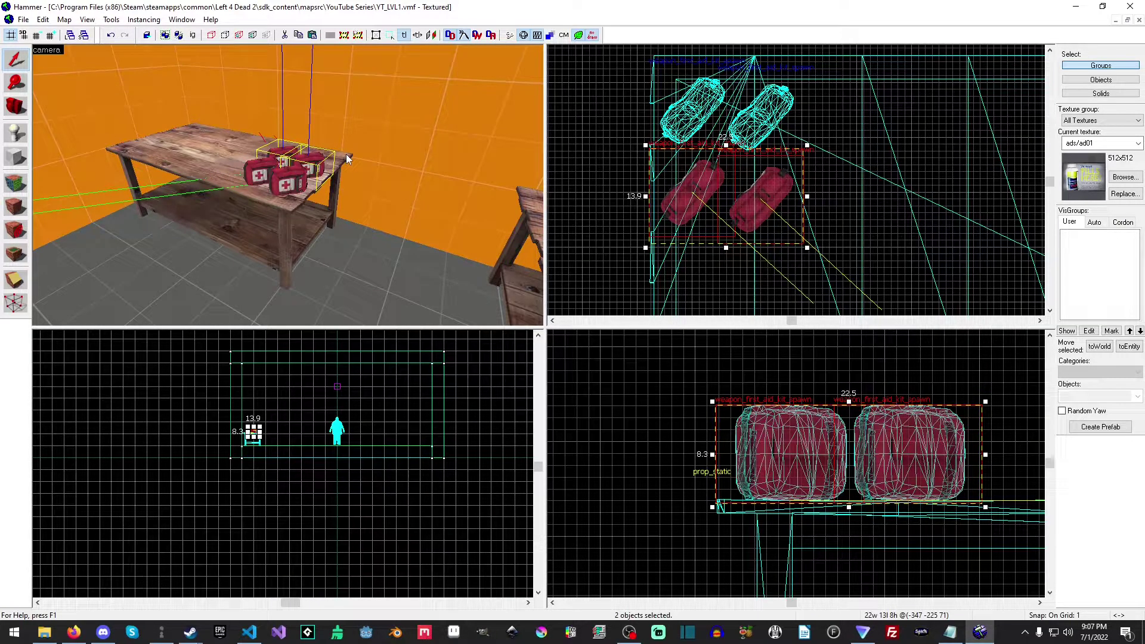
# Set the Entity tool to create weapon_ammo_spawn entities.
pyautogui.press('z')
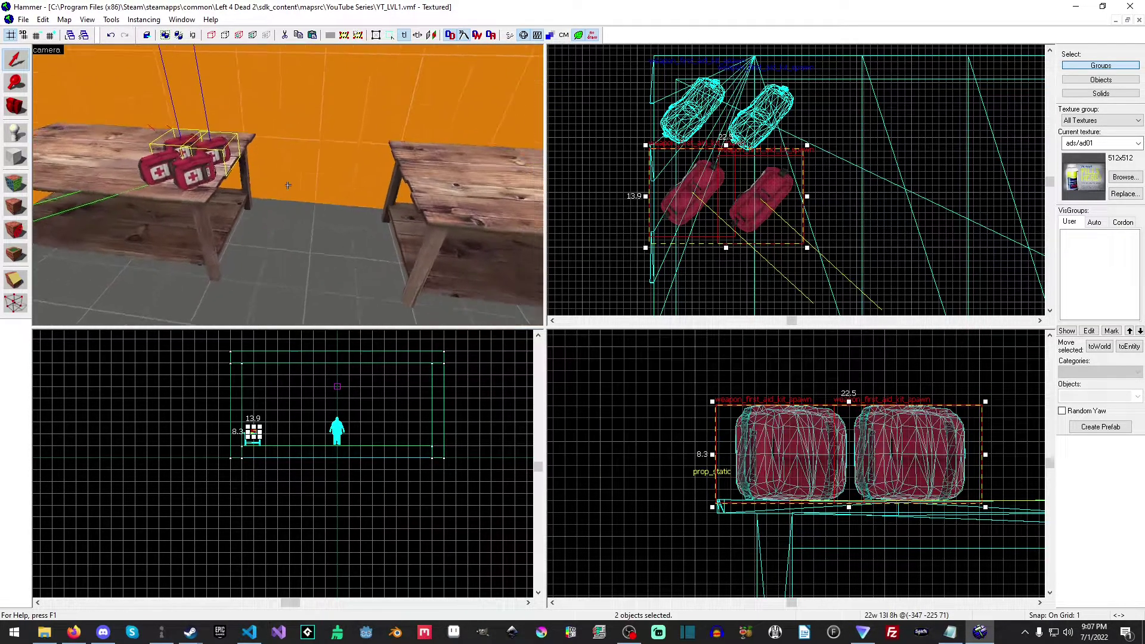
pyautogui.press('s')
pyautogui.press('d')
pyautogui.press('z')
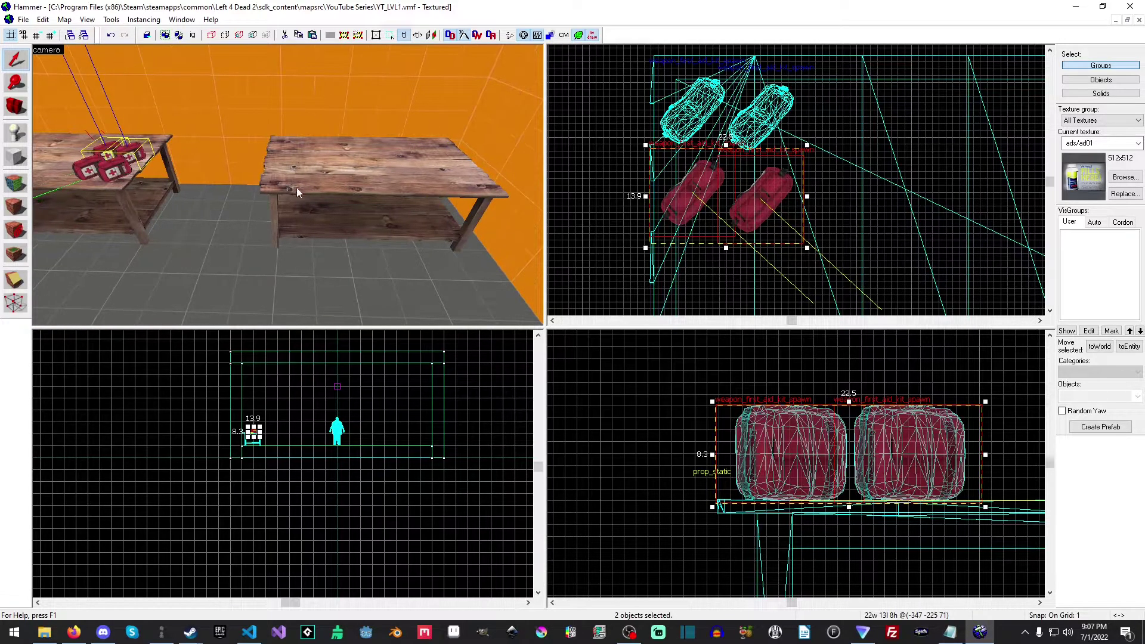
pyautogui.click(16, 132)
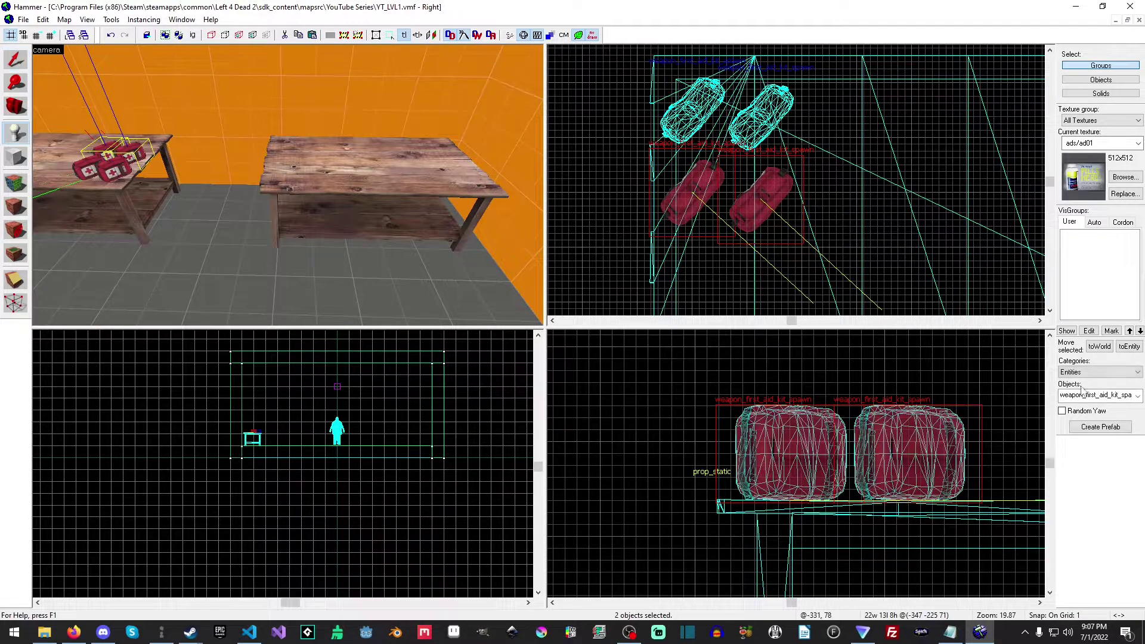
pyautogui.click(1129, 395)
pyautogui.scroll(3, 1101, 239)
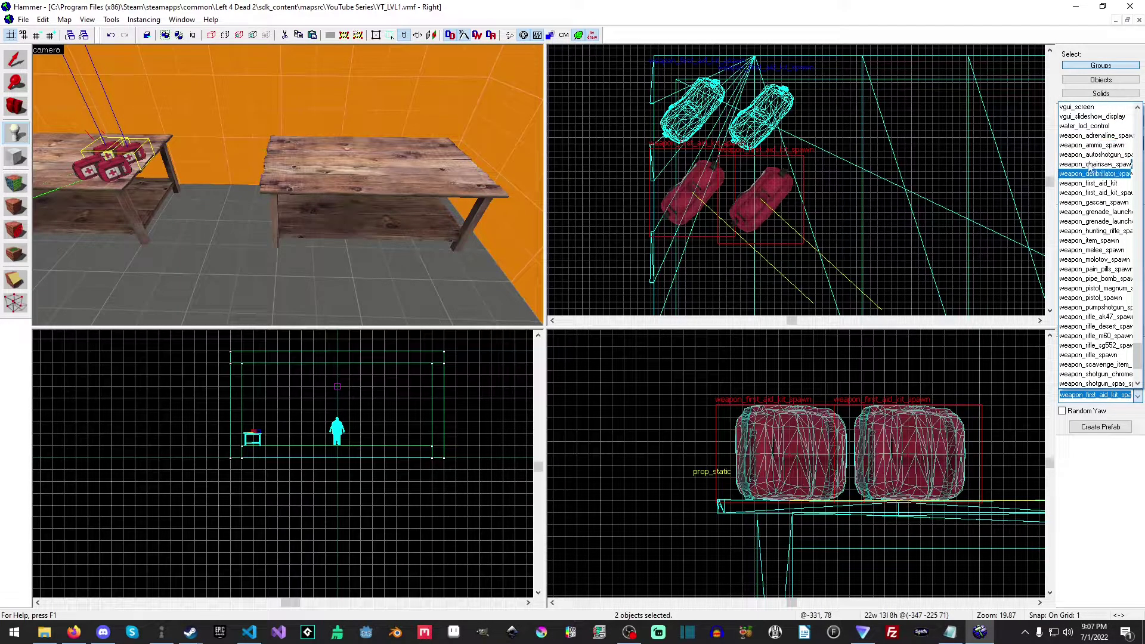
pyautogui.click(1093, 146)
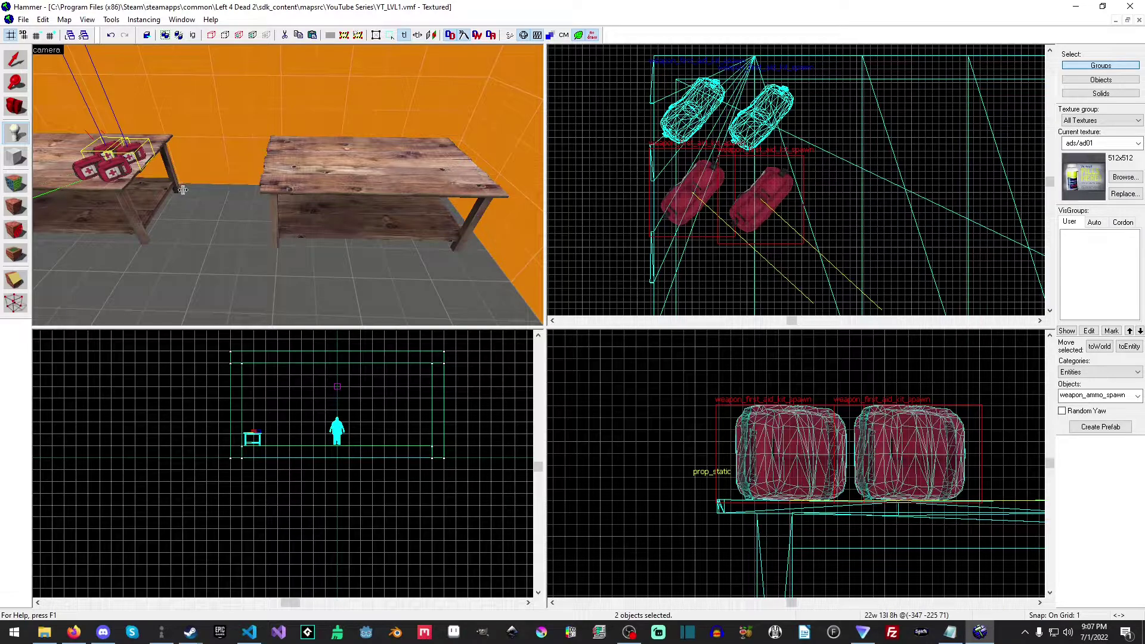
# Create an ammo spawn on the first aid kits' table, at the end opposite the kits.
pyautogui.press('z')
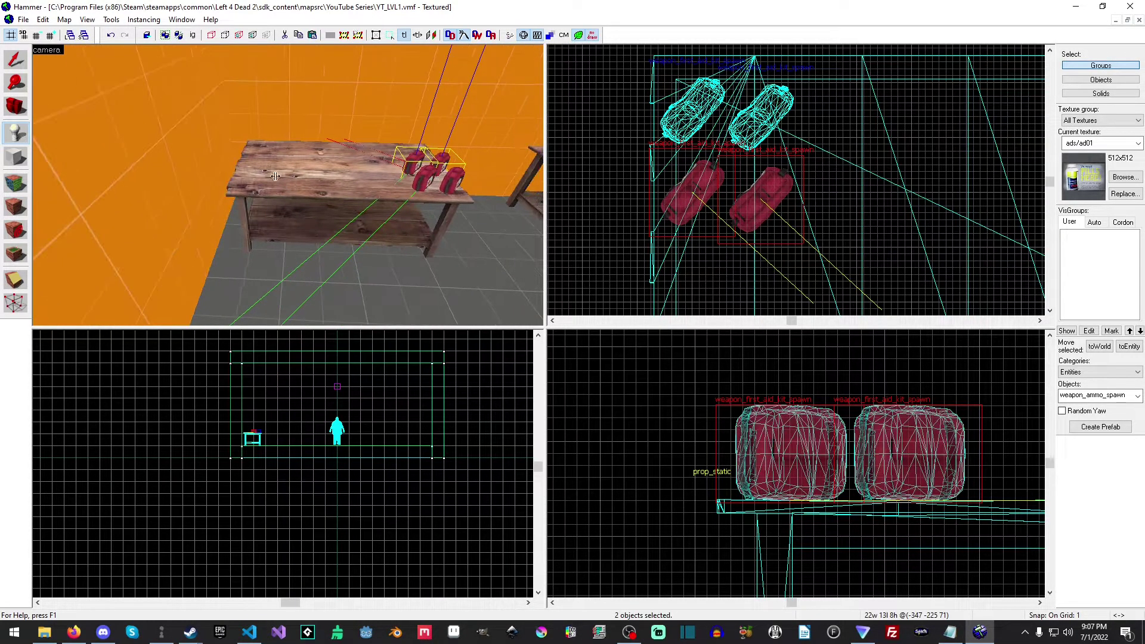
pyautogui.hotkey('shift', 's')
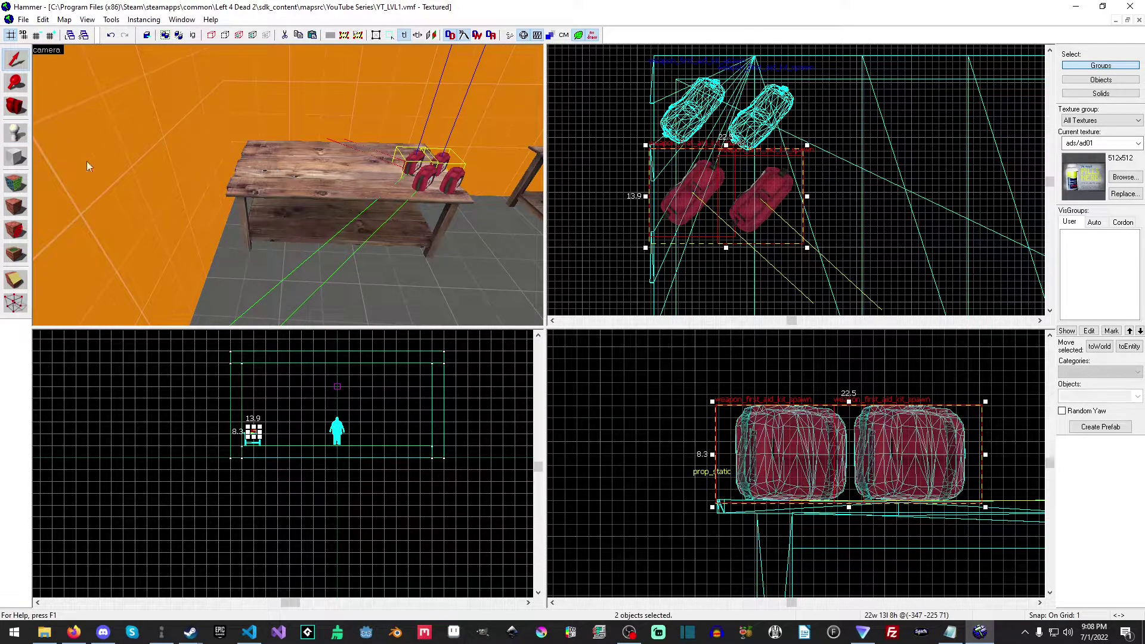
pyautogui.hotkey('shift', 'e')
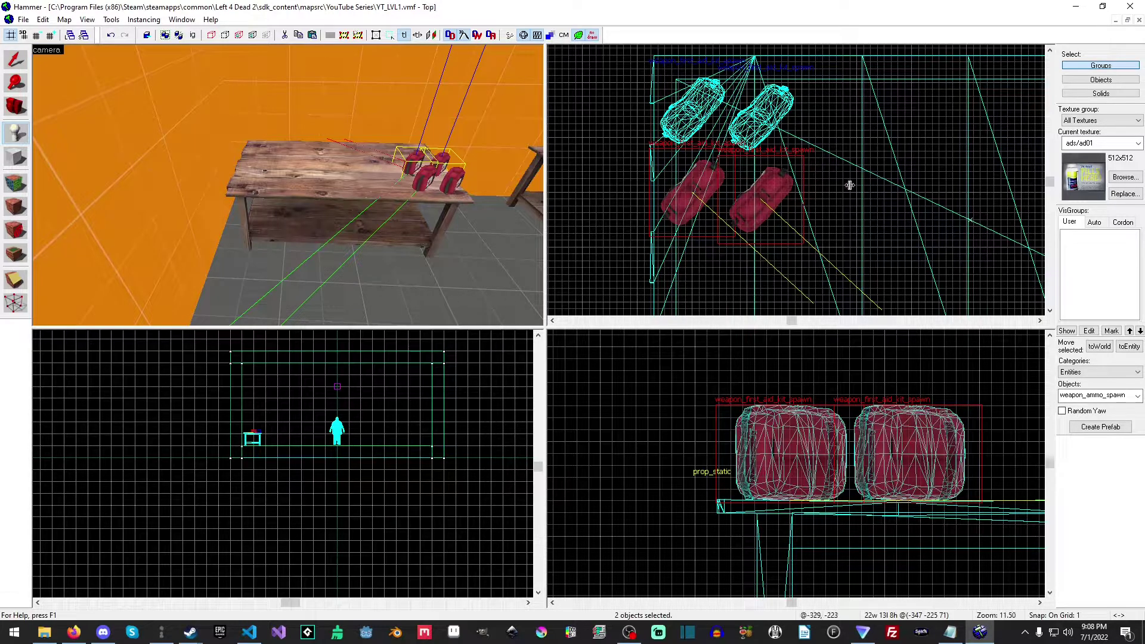
pyautogui.scroll(-4, 850, 185)
pyautogui.click(1012, 186)
pyautogui.moveTo(971, 211); pyautogui.dragTo(712, 221, button='middle')
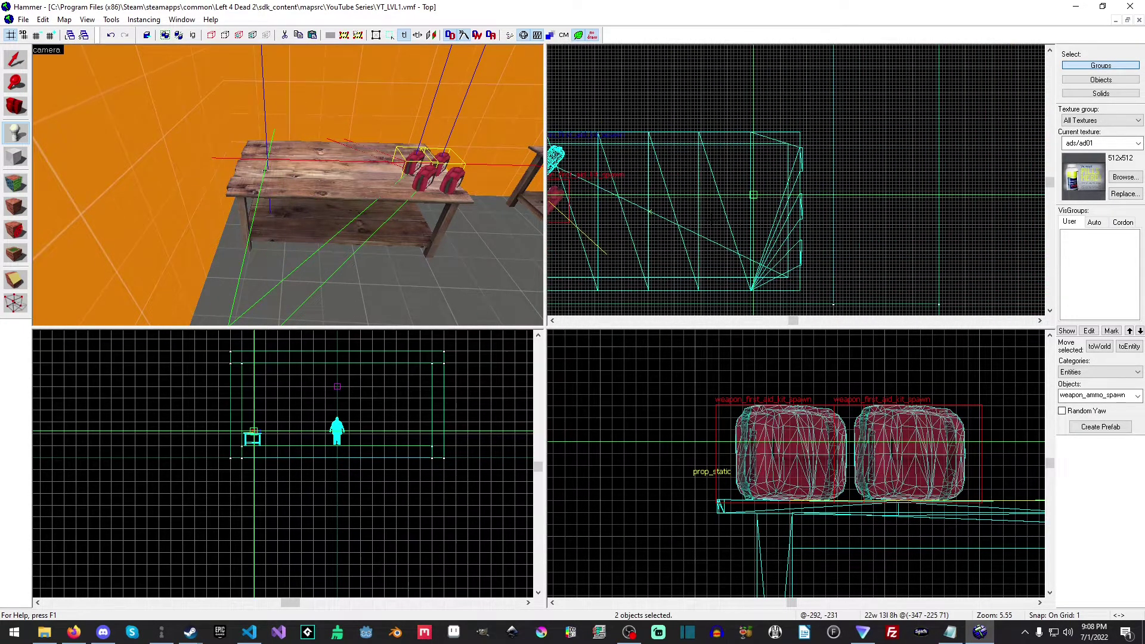
pyautogui.moveTo(761, 191); pyautogui.dragTo(754, 176)
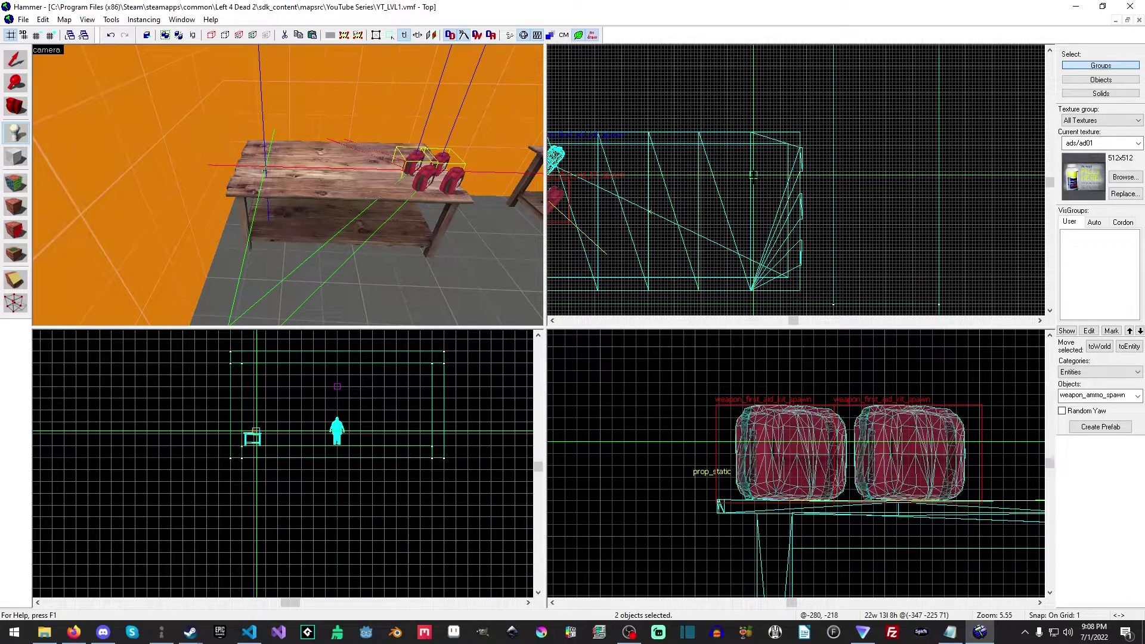
pyautogui.press('Return')
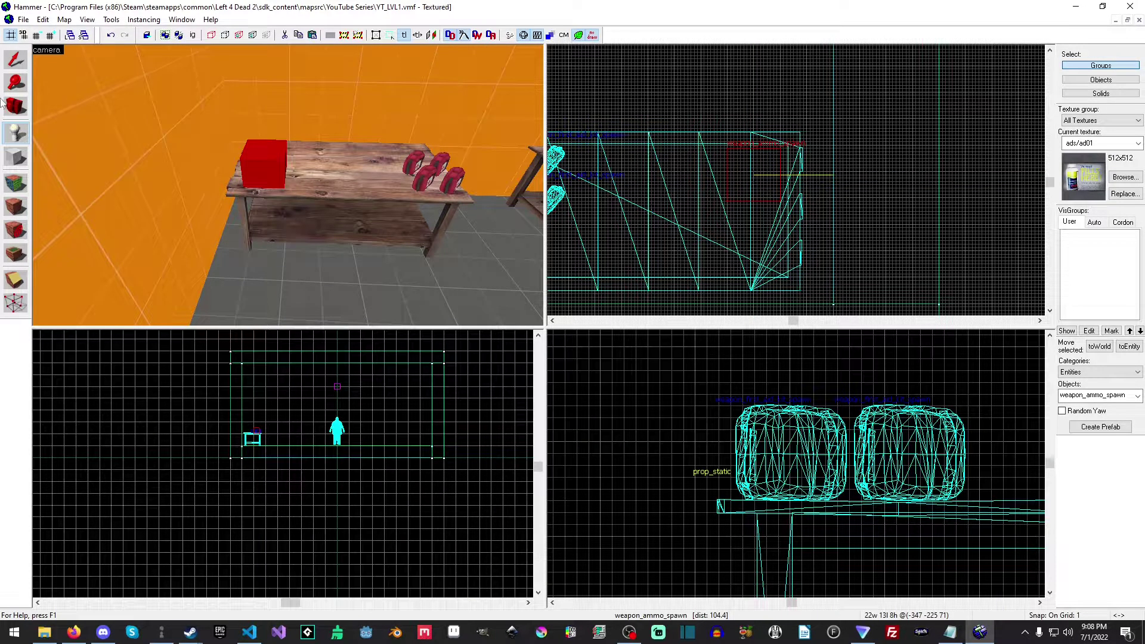
# Open the properties of the new ammo spawn on the table and read the help for its Count property.
pyautogui.click(16, 59)
pyautogui.doubleClick(279, 174)
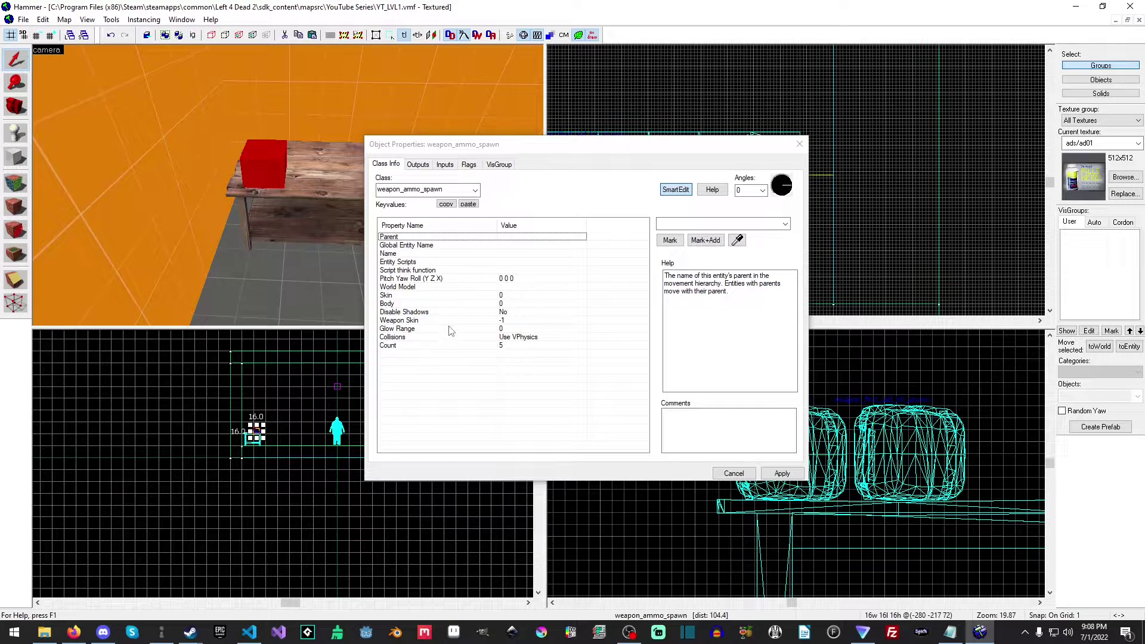
pyautogui.click(426, 330)
pyautogui.click(417, 346)
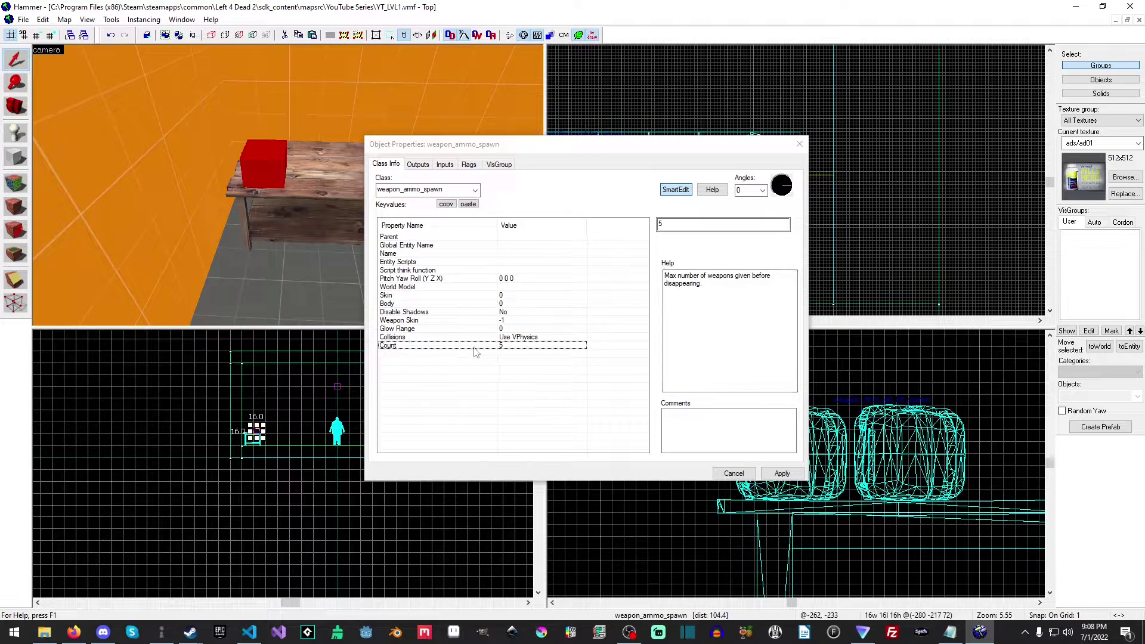
pyautogui.moveTo(724, 293); pyautogui.dragTo(674, 275)
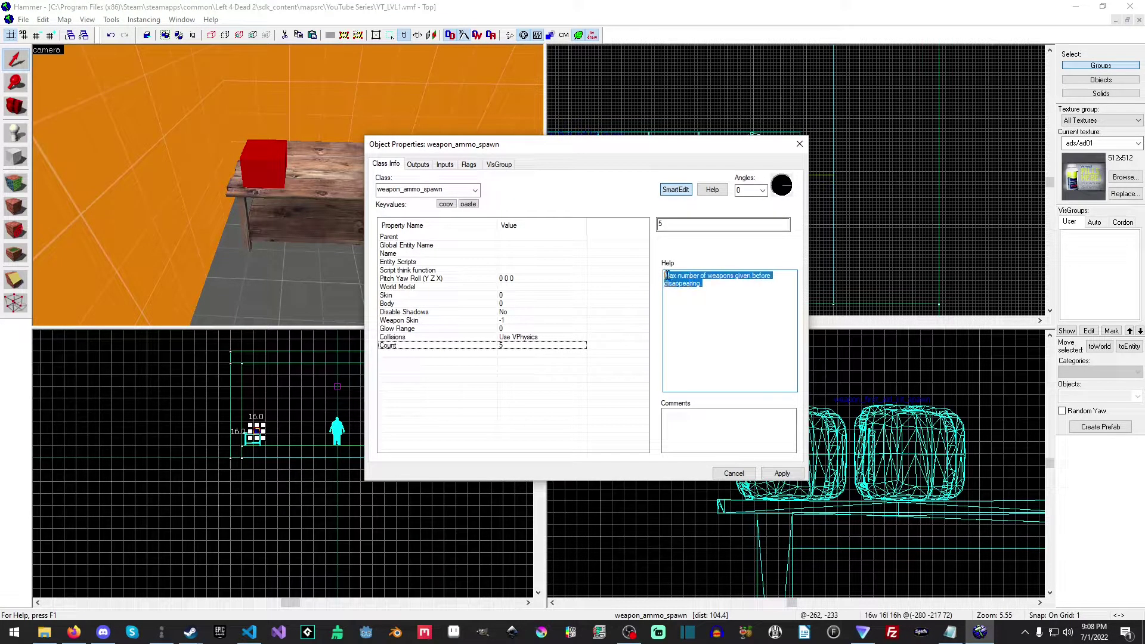
pyautogui.click(667, 275)
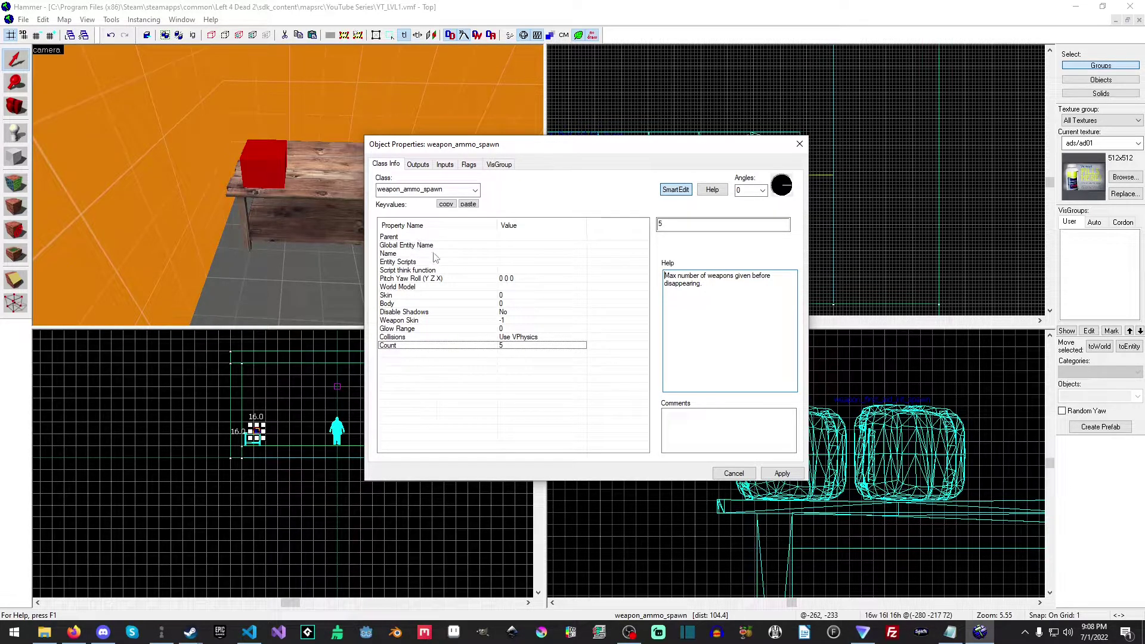
# Filter the models for "ammo" and apply props/terror/ammo_stack.mdl as the ammo spawn's world model.
pyautogui.click(425, 288)
pyautogui.click(672, 241)
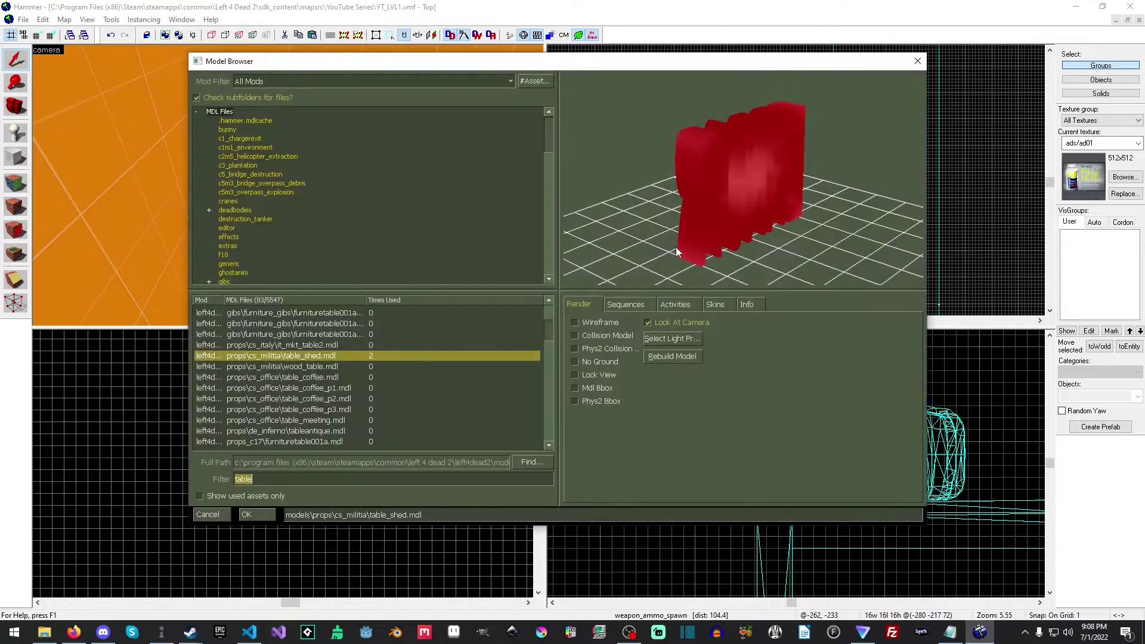
pyautogui.write('ammo')
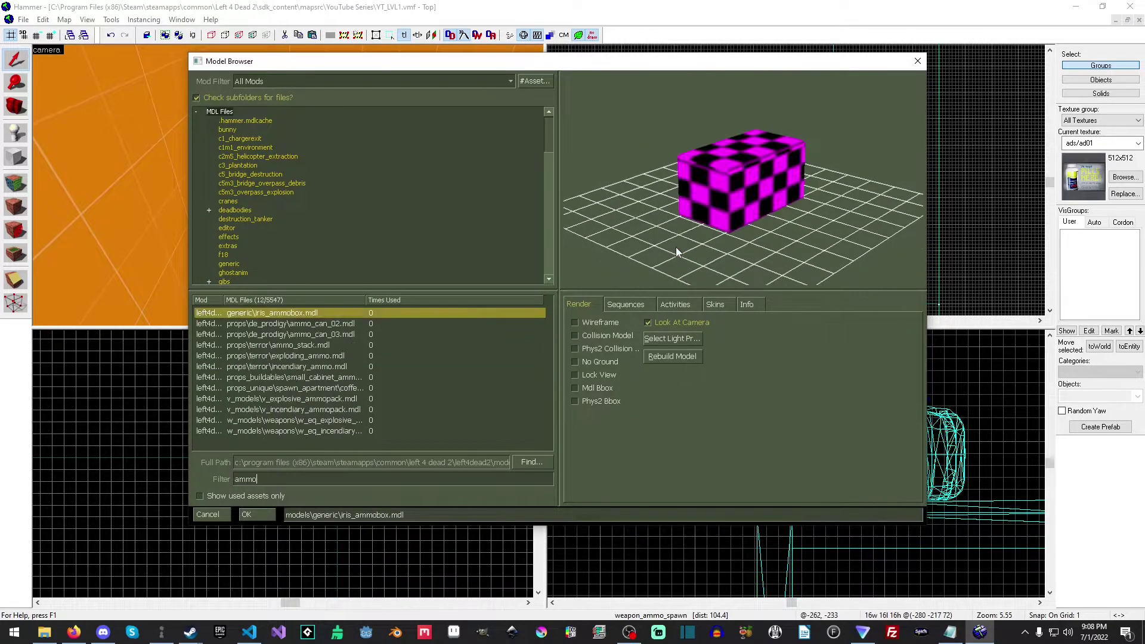
pyautogui.click(299, 348)
pyautogui.click(332, 358)
pyautogui.click(335, 368)
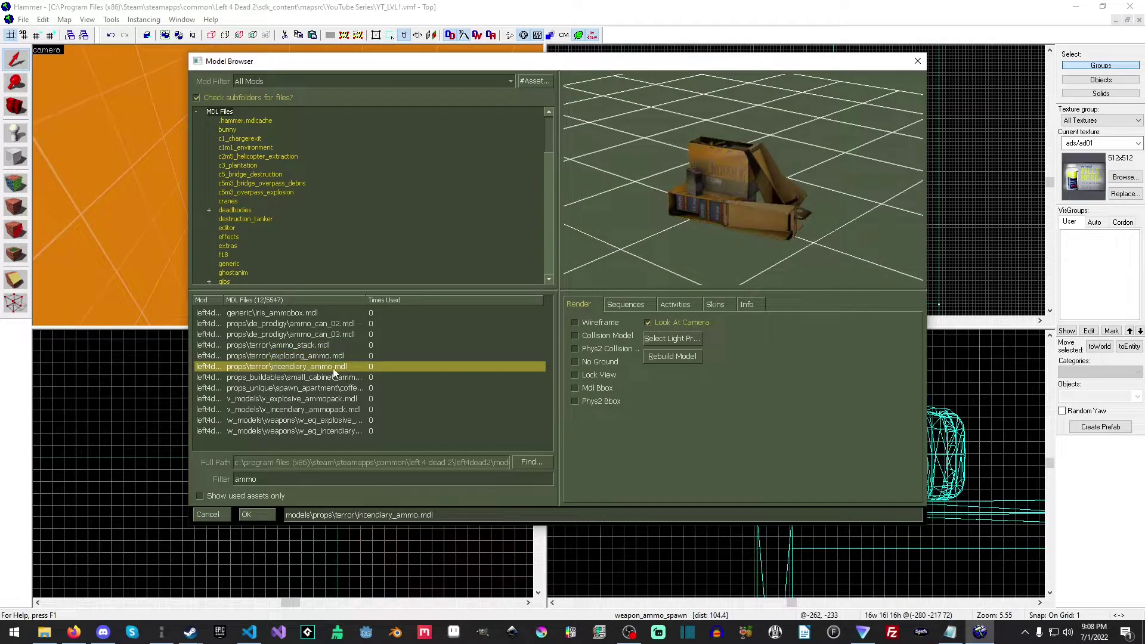
pyautogui.click(336, 377)
pyautogui.click(349, 398)
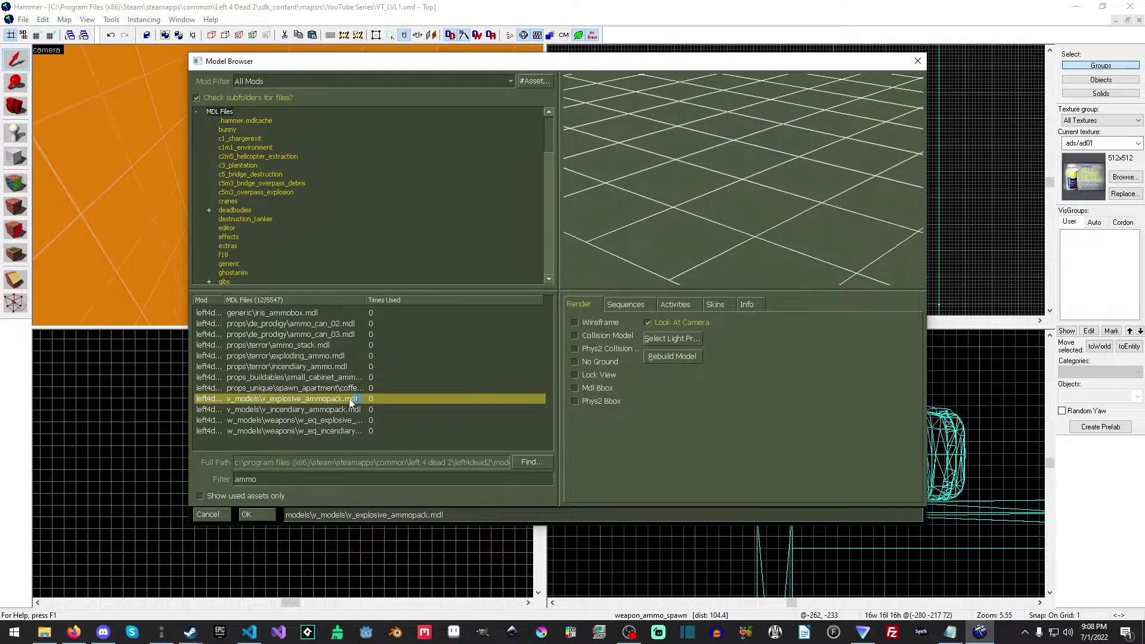
pyautogui.click(322, 346)
pyautogui.click(256, 516)
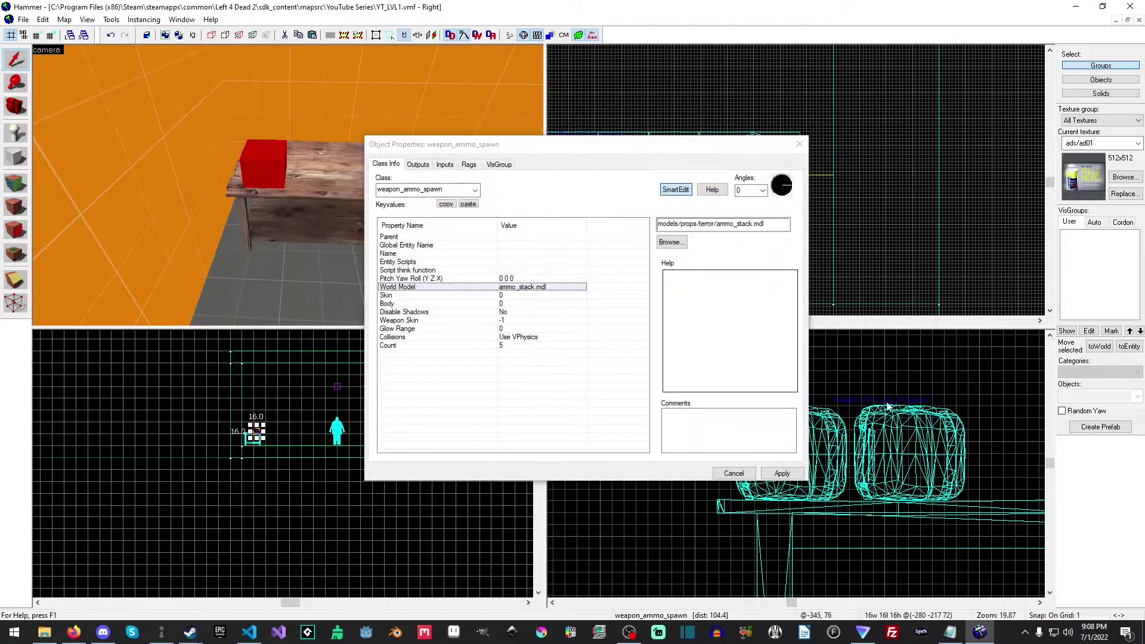
pyautogui.click(782, 474)
pyautogui.click(733, 473)
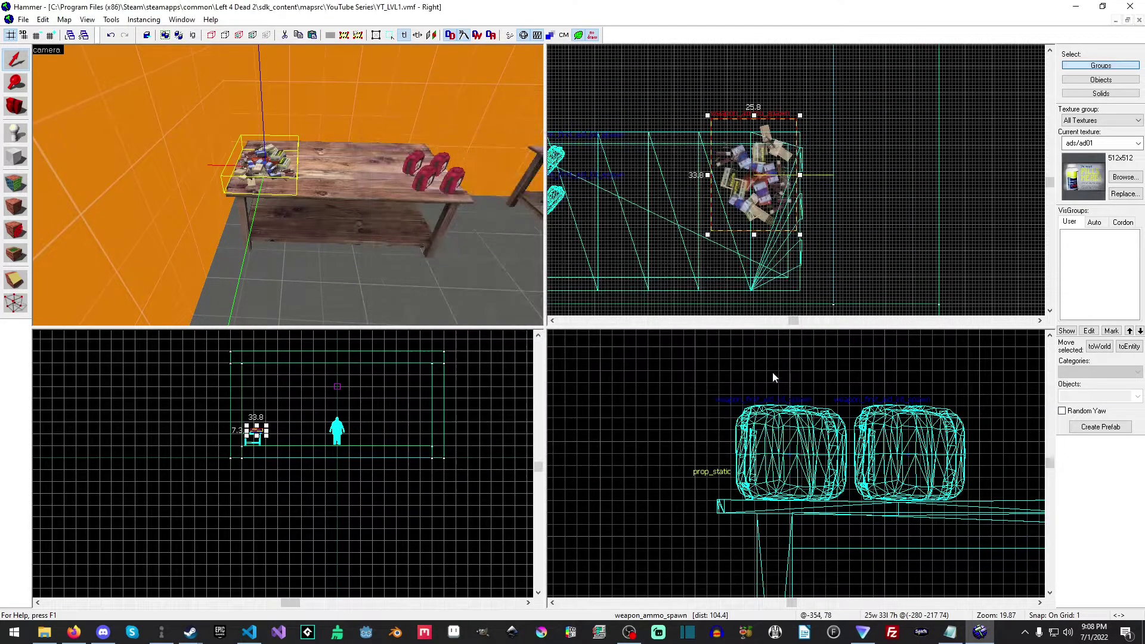
# Rotate the ammo pile diagonally in the top view and lower it onto the tabletop in the front view.
pyautogui.click(742, 174)
pyautogui.moveTo(786, 244); pyautogui.dragTo(670, 215)
pyautogui.scroll(-5, 396, 506)
pyautogui.scroll(7, 228, 457)
pyautogui.scroll(5, 327, 439)
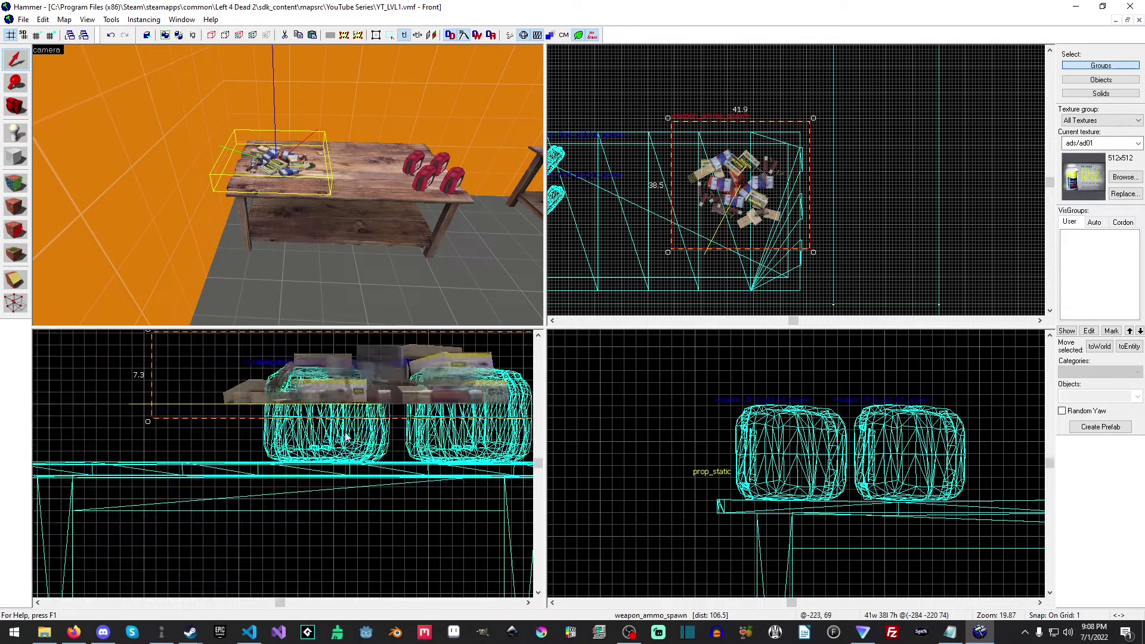
pyautogui.moveTo(370, 376); pyautogui.dragTo(358, 434)
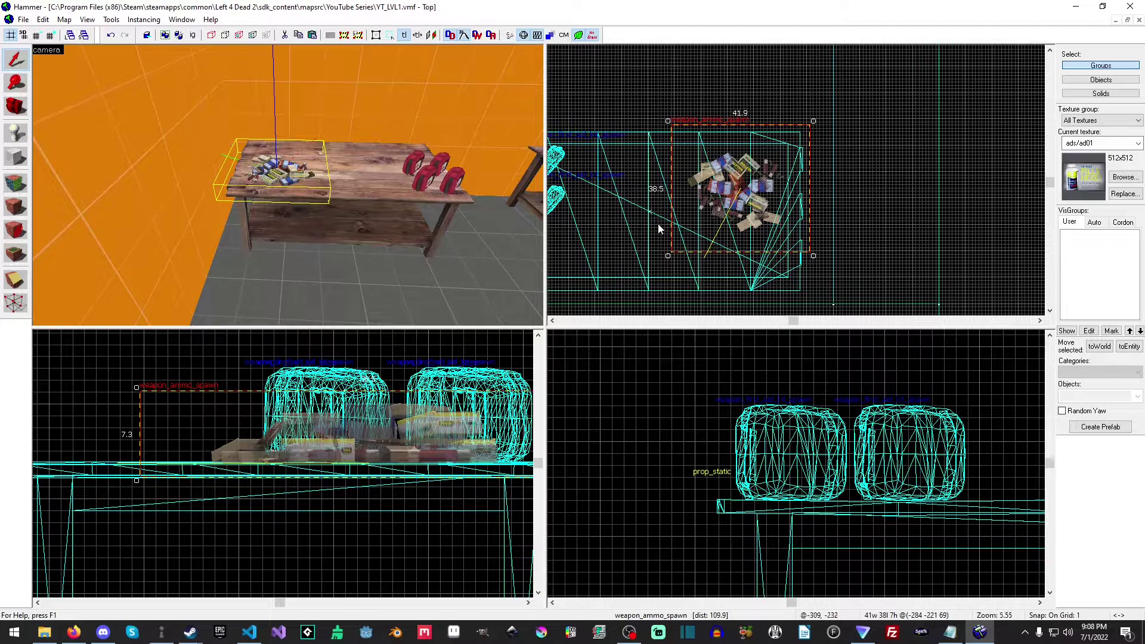
# Shift the ammo pile about 2 units towards the table's front edge and check its placement in the 3D view.
pyautogui.moveTo(755, 196); pyautogui.dragTo(752, 201)
pyautogui.press('z')
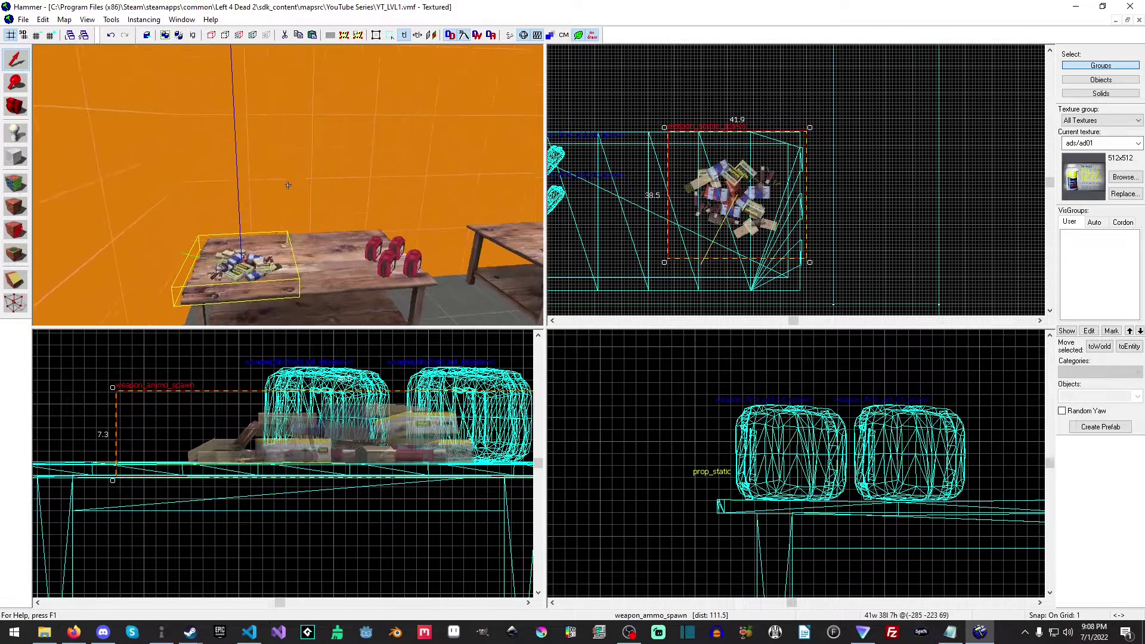
pyautogui.press('w')
pyautogui.scroll(-10, 287, 185)
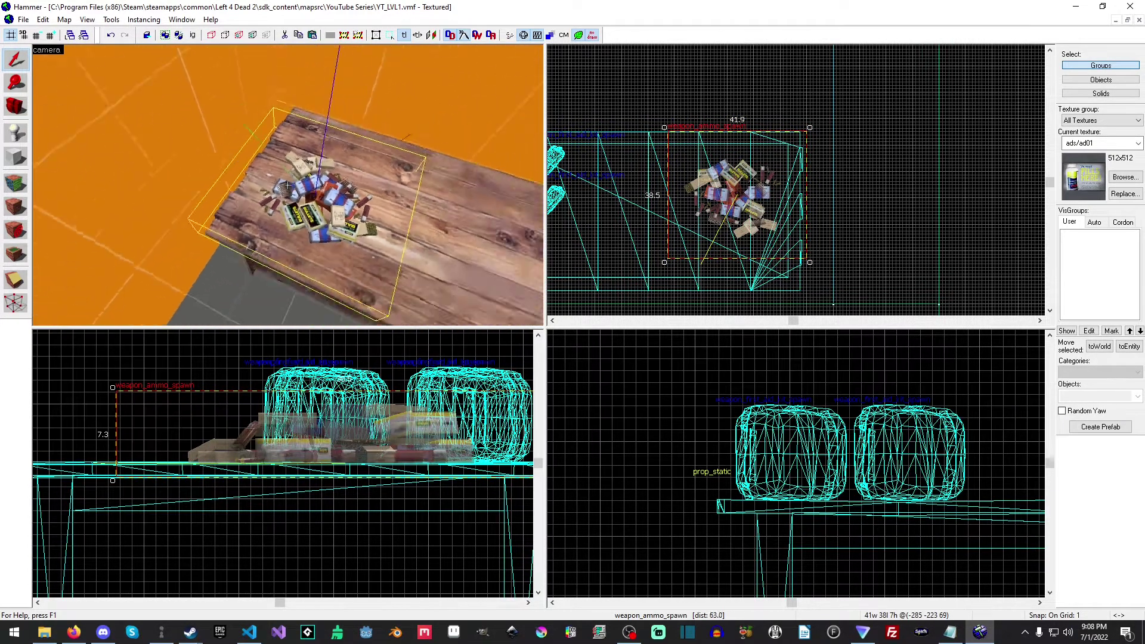
pyautogui.press('w')
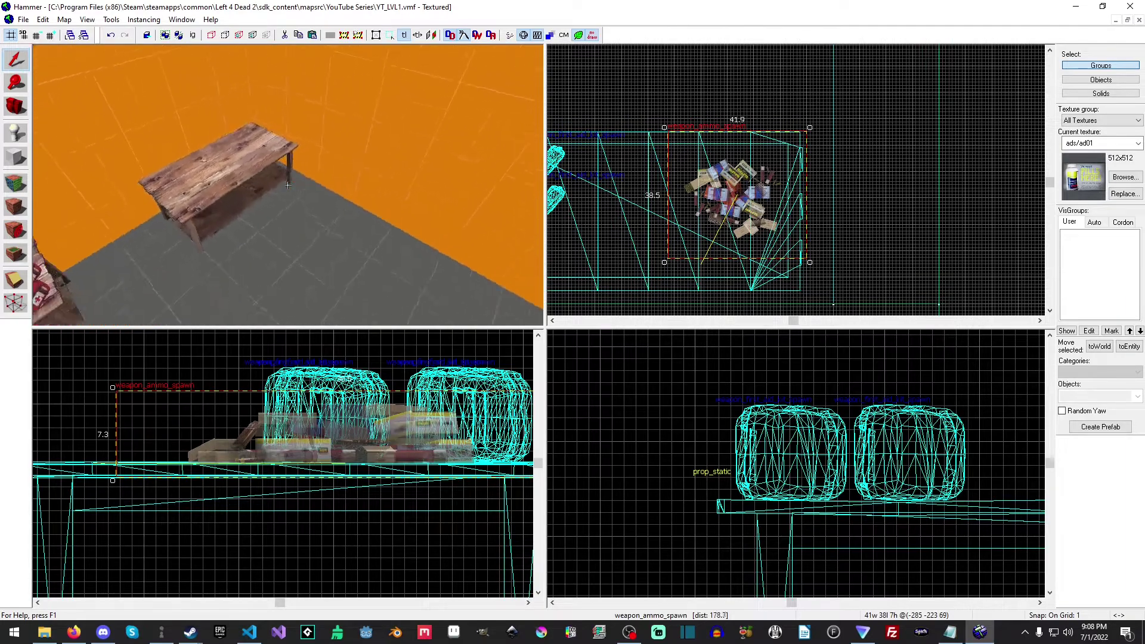
pyautogui.press('z')
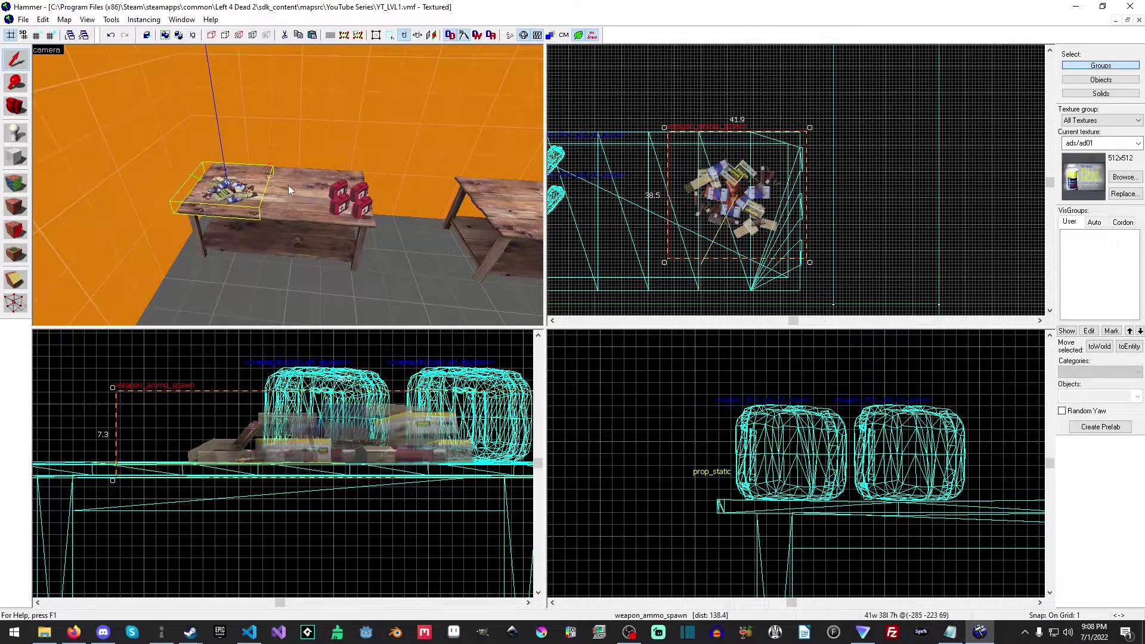
# Compile and run the map in Left 4 Dead 2, and dismiss the nav errors notice.
pyautogui.click(24, 18)
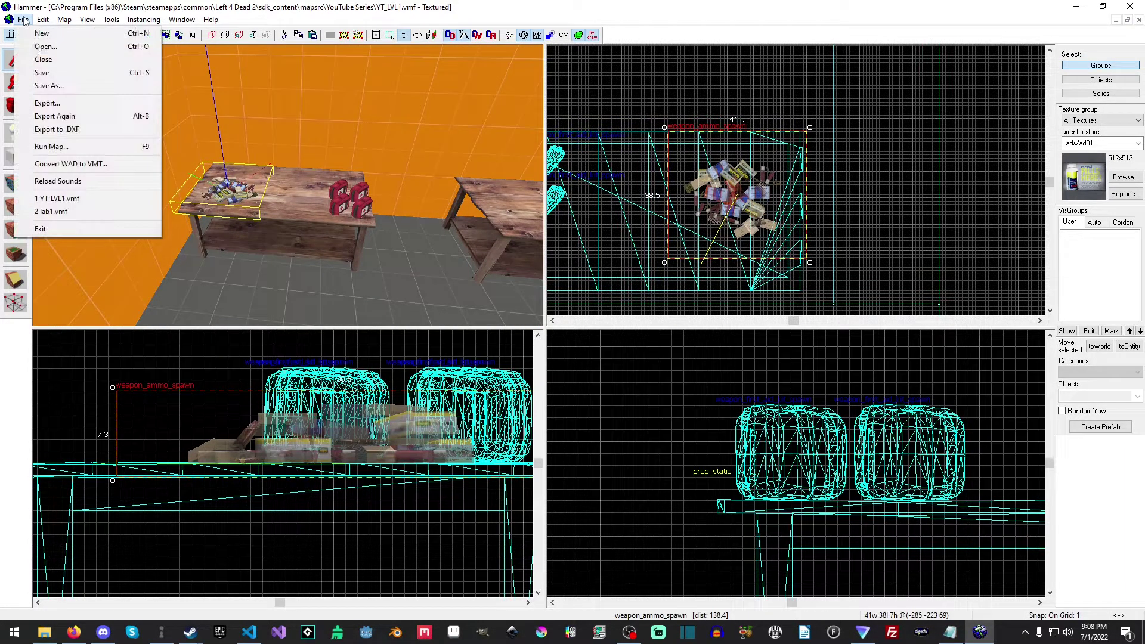
pyautogui.click(47, 146)
pyautogui.click(580, 425)
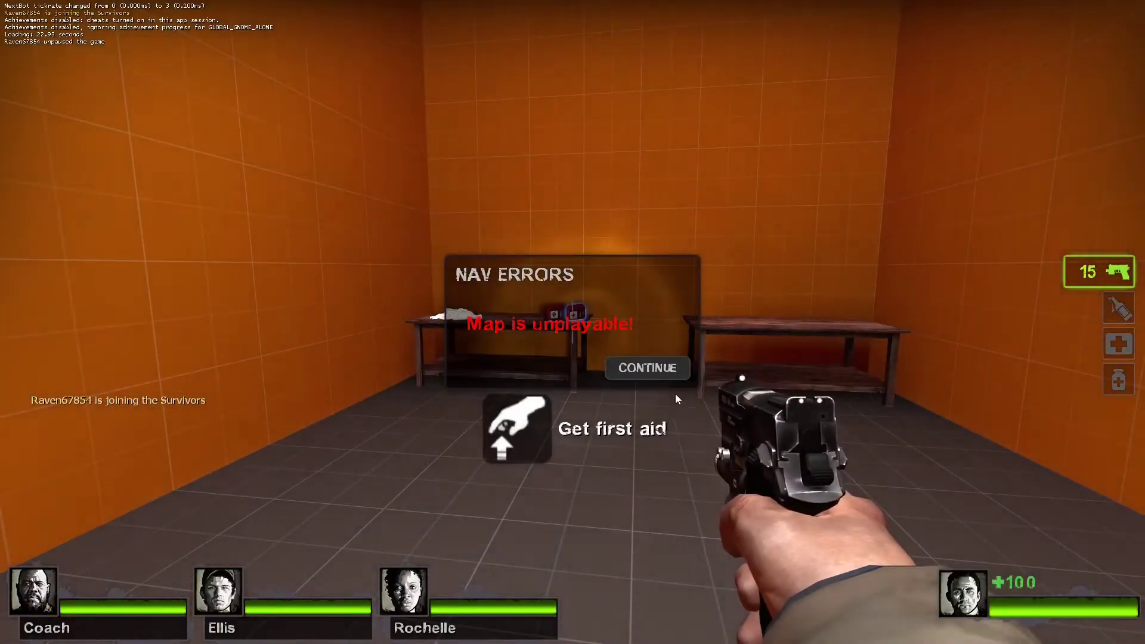
pyautogui.click(648, 369)
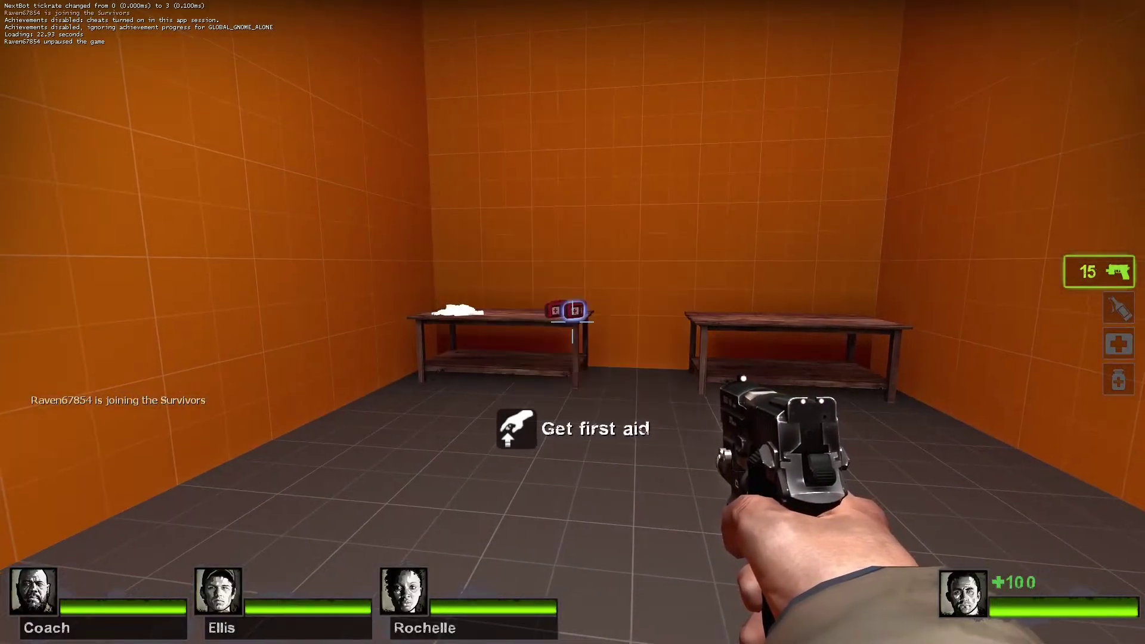
# Walk up to the stocked table in game and examine the first aid kits and the ammo pile up close.
pyautogui.press('w')
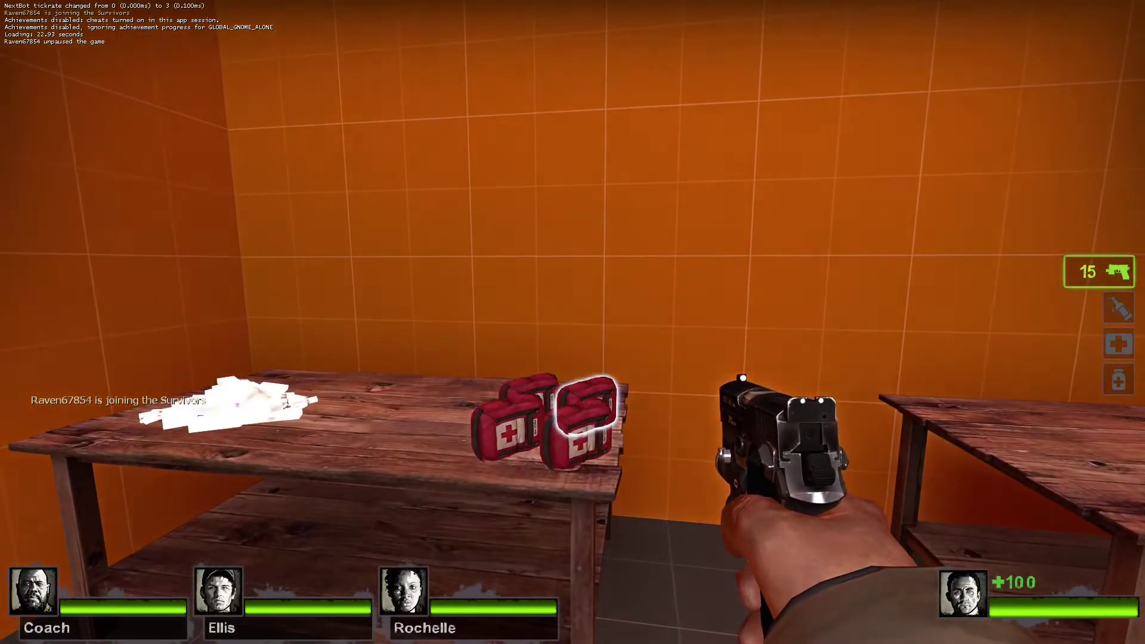
pyautogui.press('e')
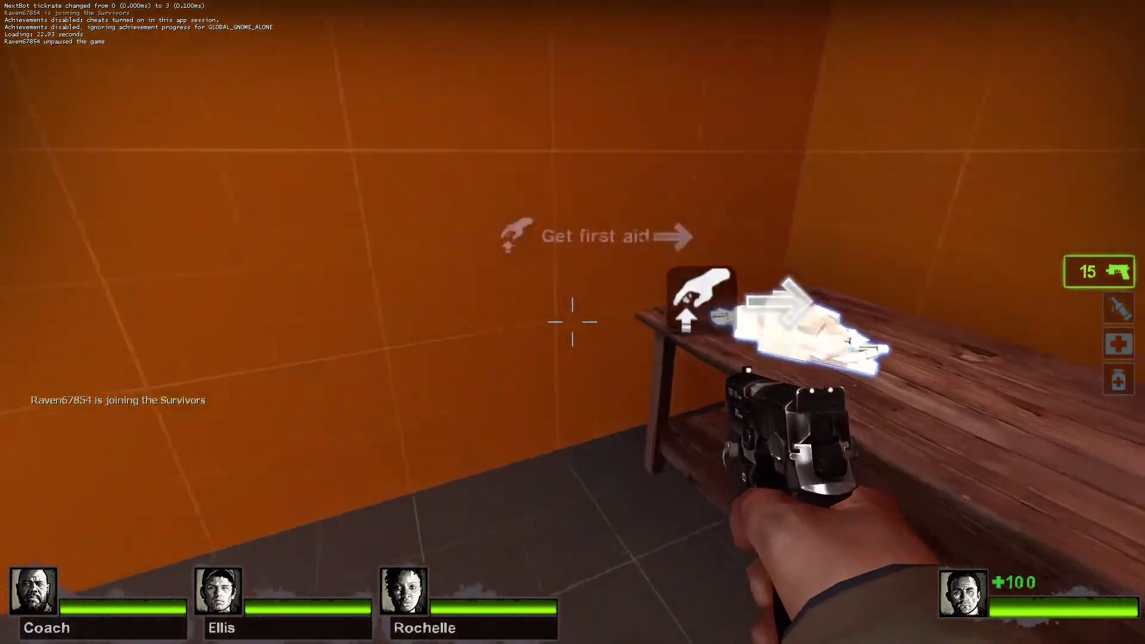
pyautogui.press('w')
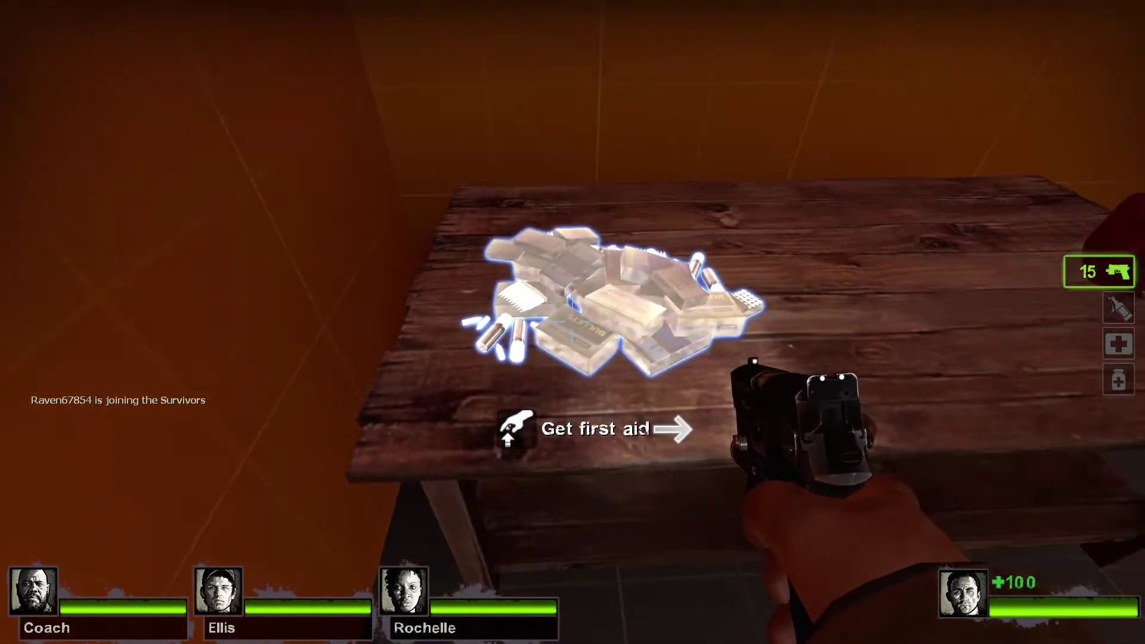
pyautogui.press('d')
pyautogui.press('w')
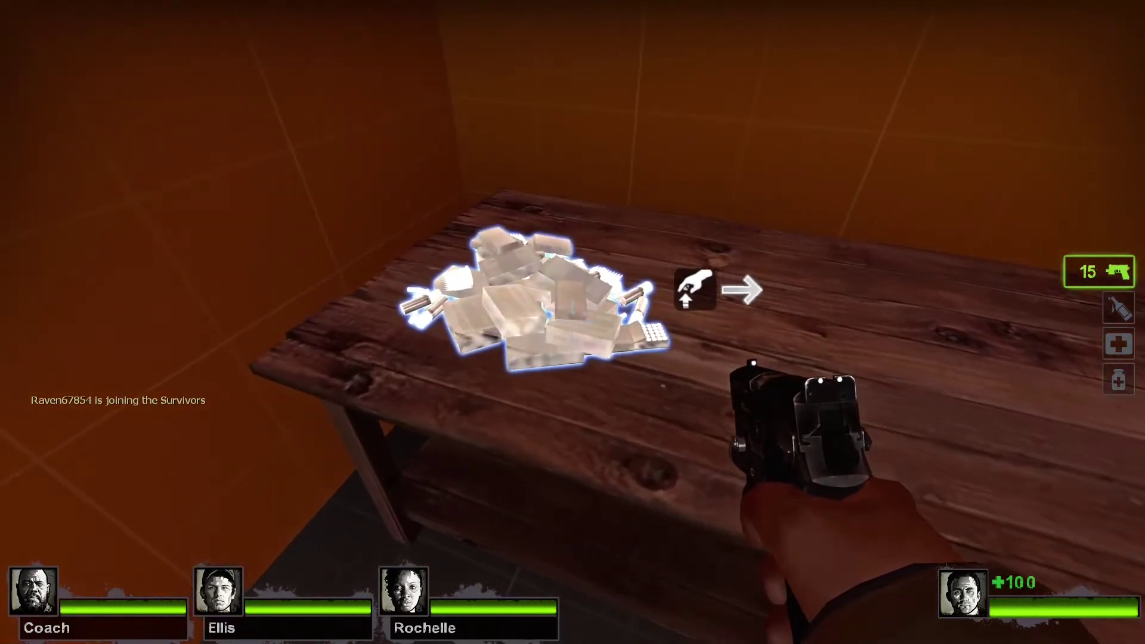
pyautogui.press('w')
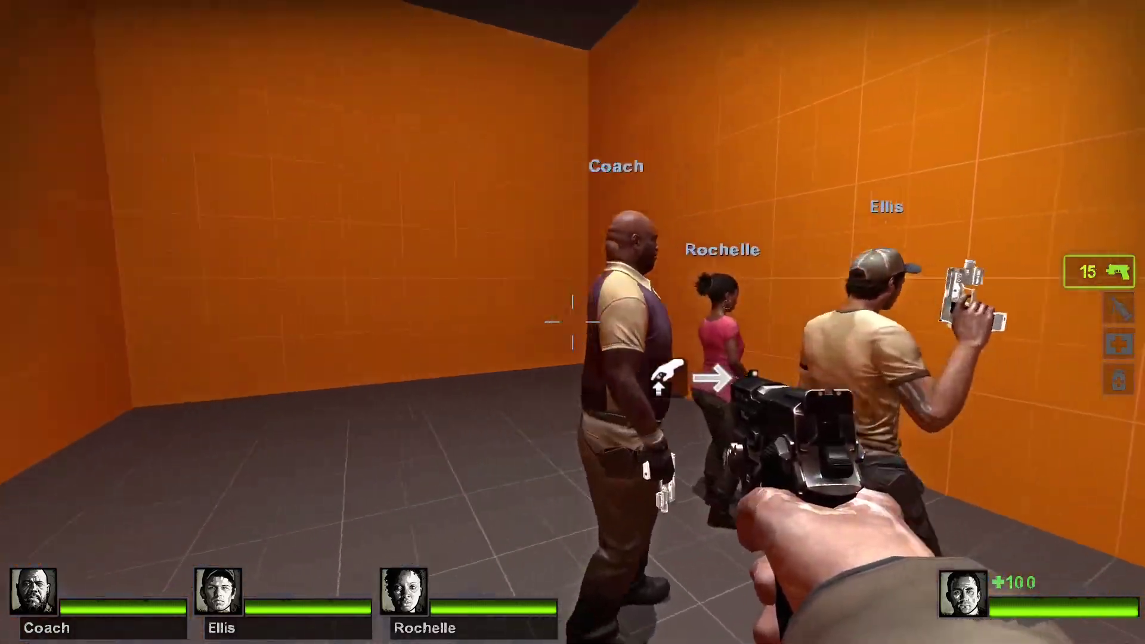
# Take a first aid kit in game and cycle through the carried items beside the ammo pile.
pyautogui.press('w')
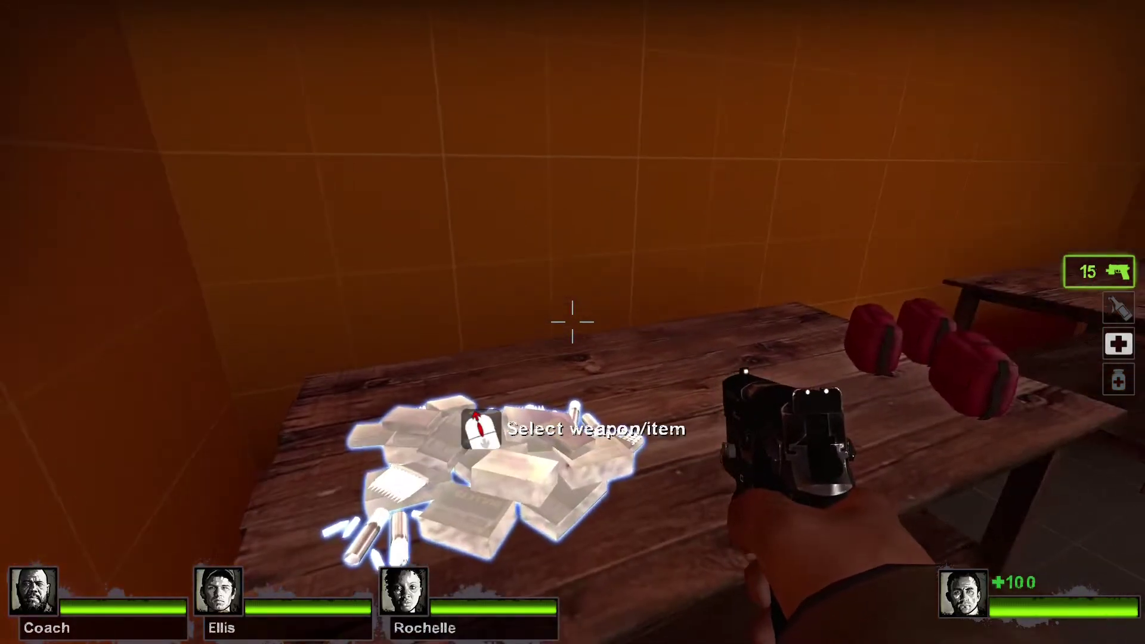
pyautogui.scroll(-1, 572, 322)
pyautogui.scroll(1, 573, 322)
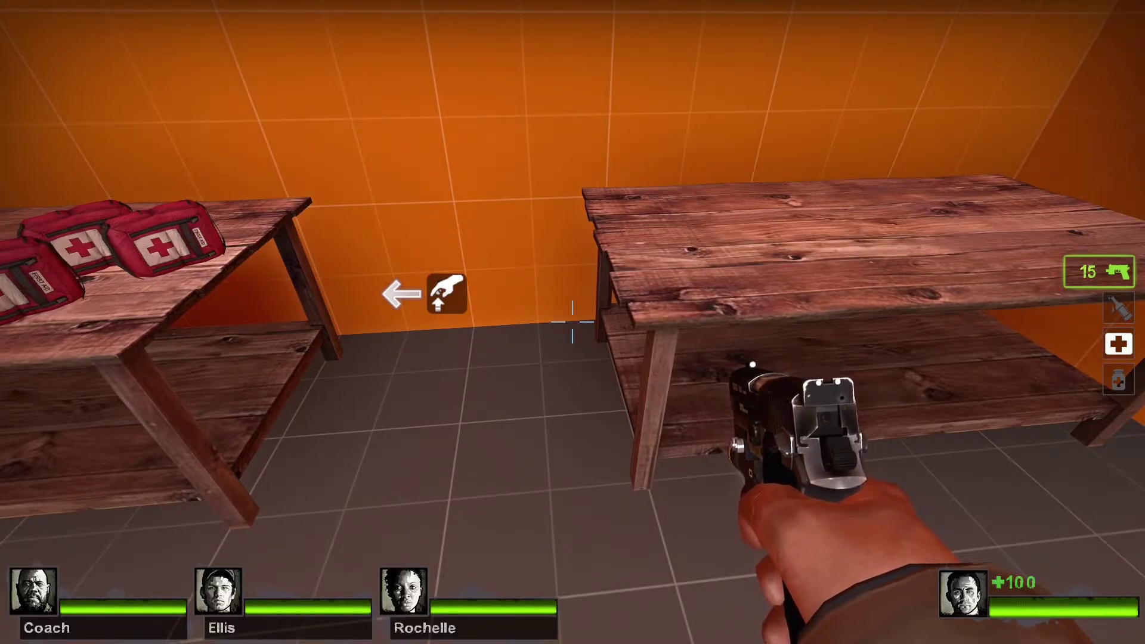
# Look around the room and the survivors in game, and switch to the first aid kit and back to the pistol.
pyautogui.press('w')
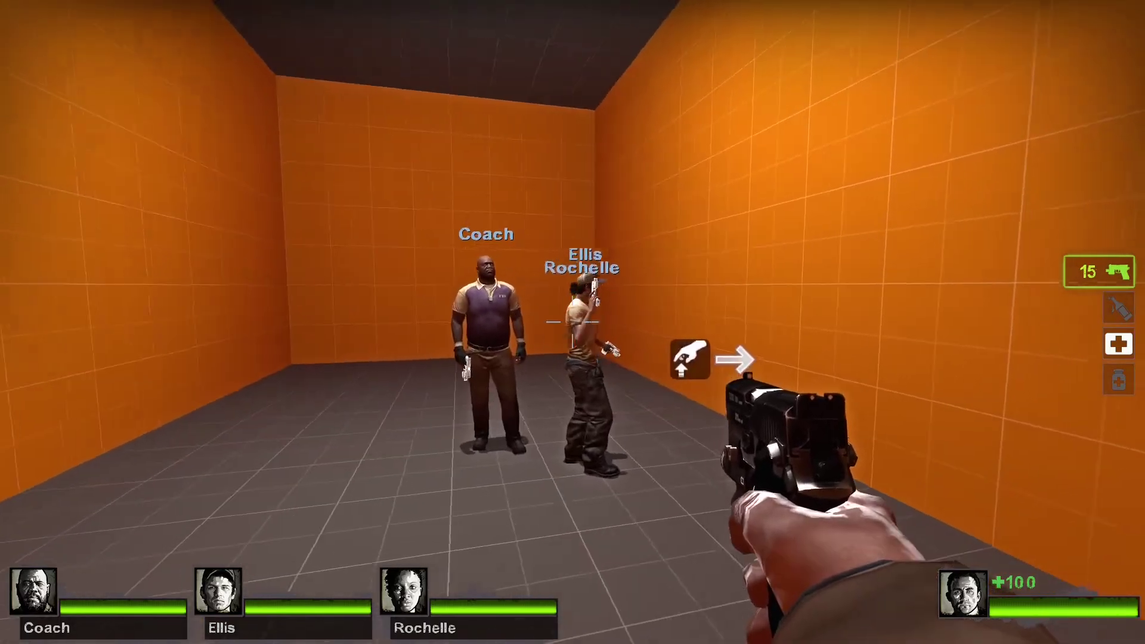
pyautogui.press('a')
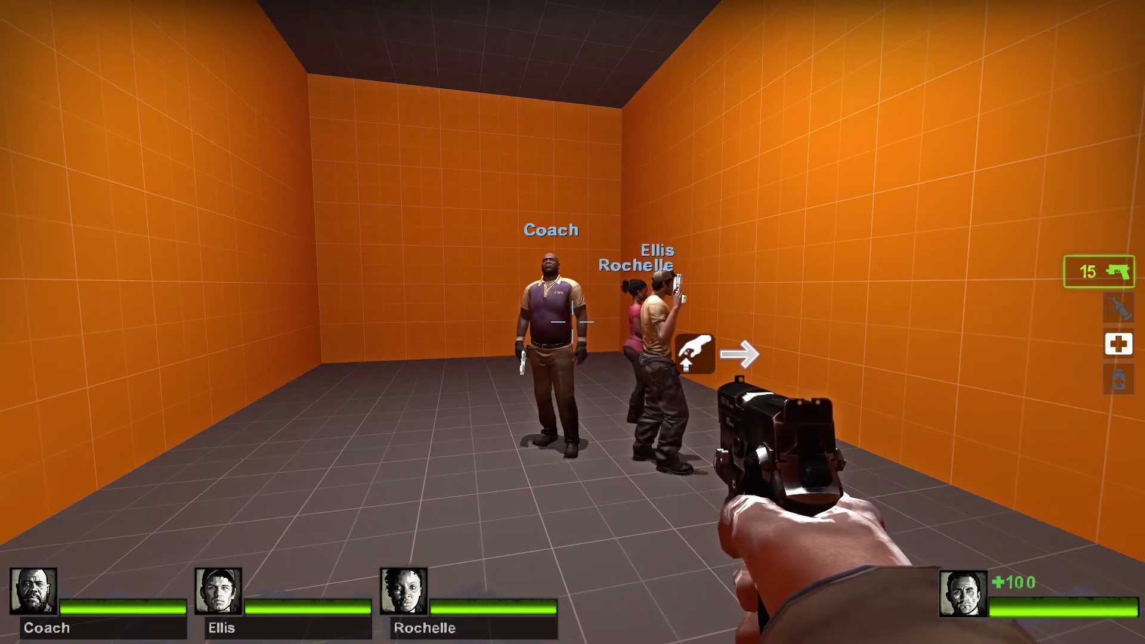
pyautogui.press('4')
pyautogui.press('2')
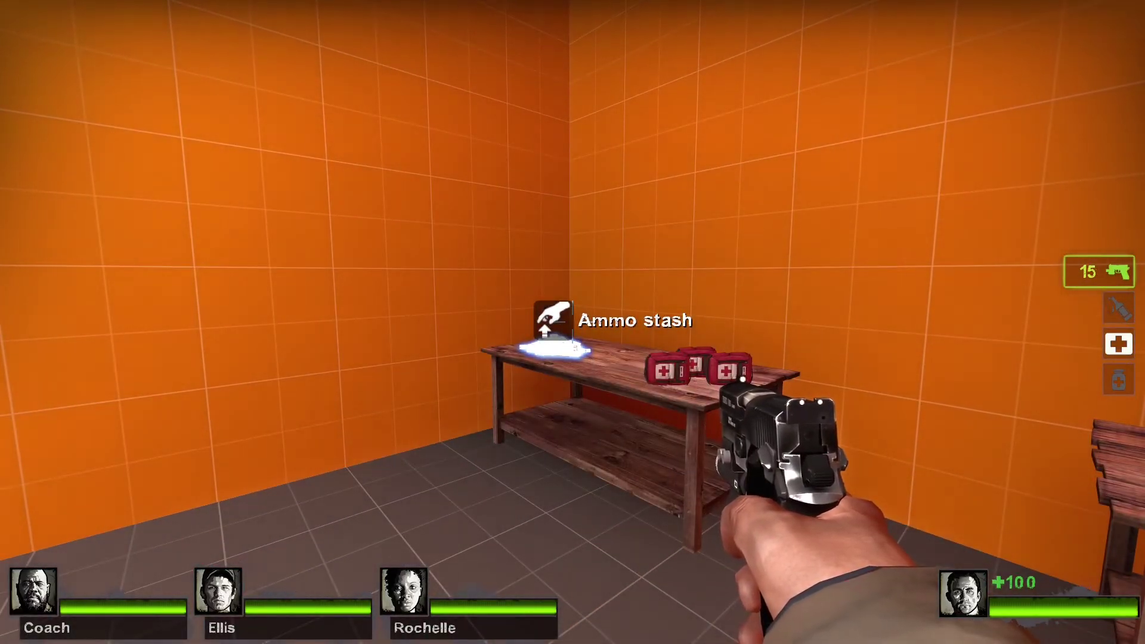